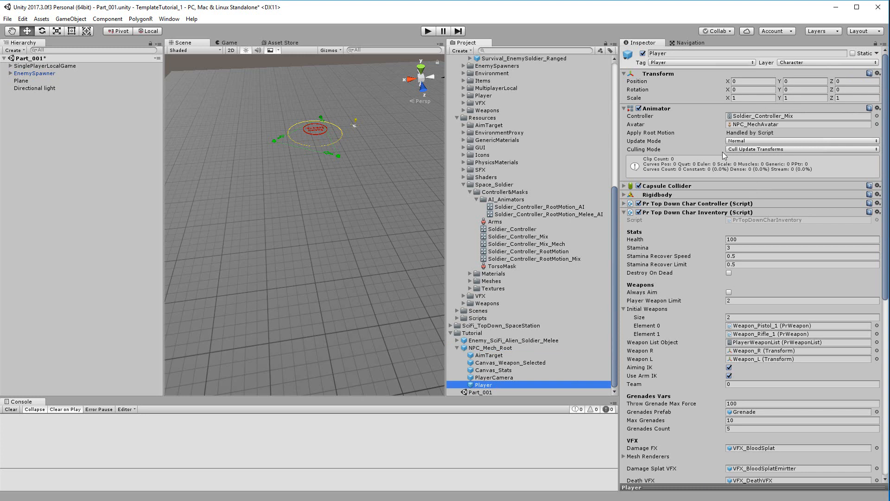
Examine the Enemy_SciFi_Alien_Soldier_Melee prefab's Pr Enemy AI health and speed settings, collapsing the Animator, Character Controller and Nav Mesh Agent components.
left_click(625, 212)
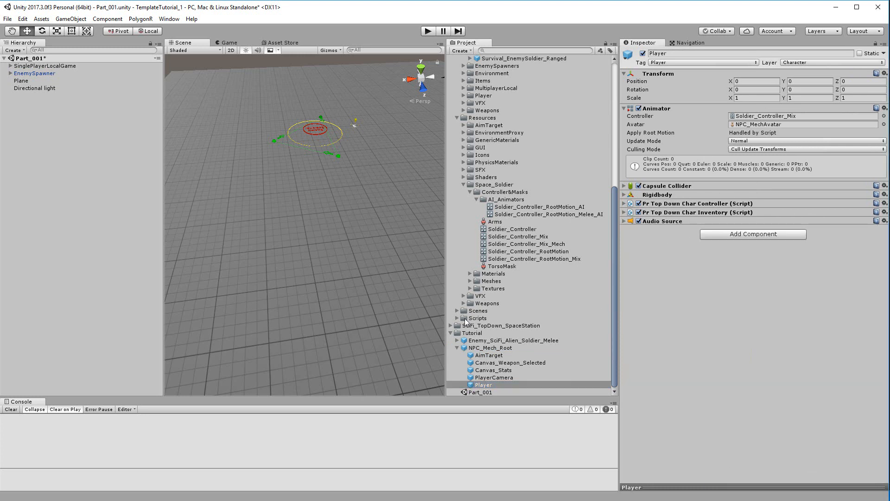
left_click(478, 341)
left_click(458, 347)
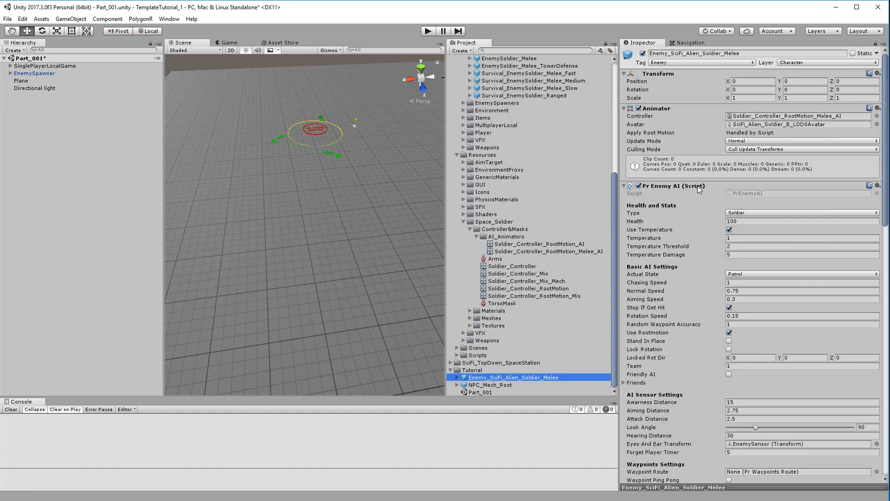
left_click(623, 109)
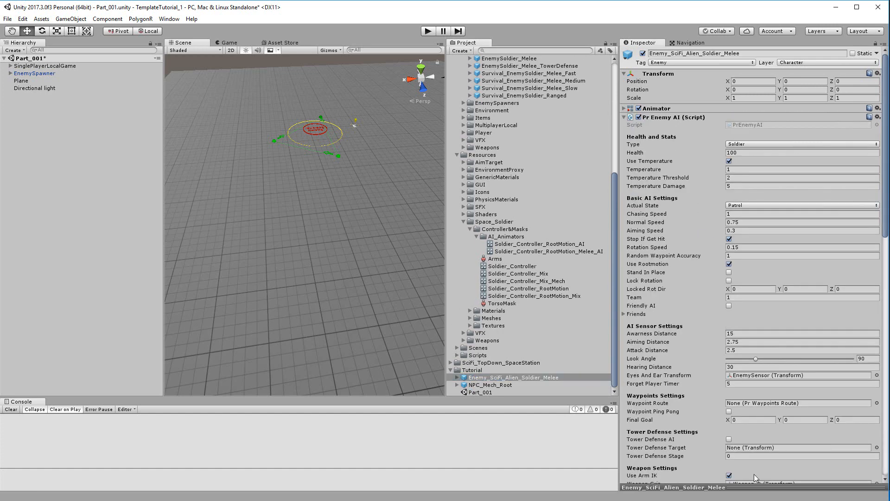
scroll(742, 250, "down", 20)
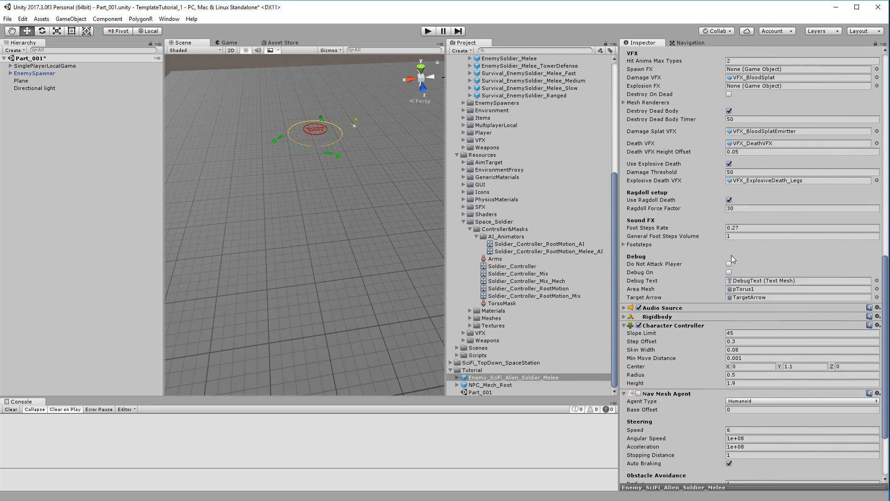
left_click(624, 325)
left_click(626, 333)
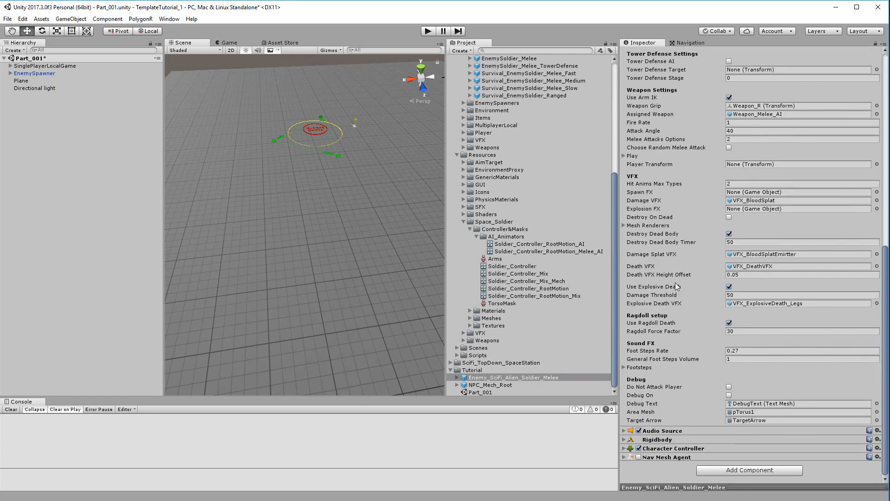
scroll(675, 282, "up", 20)
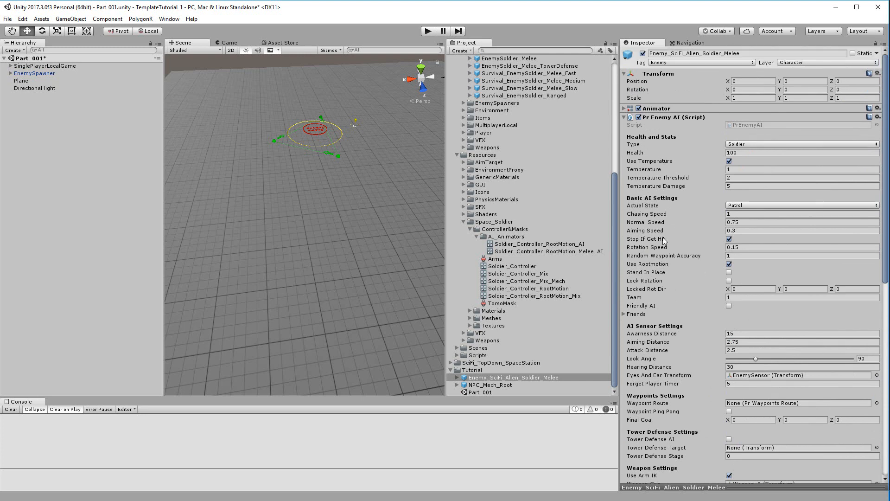
left_click(744, 153)
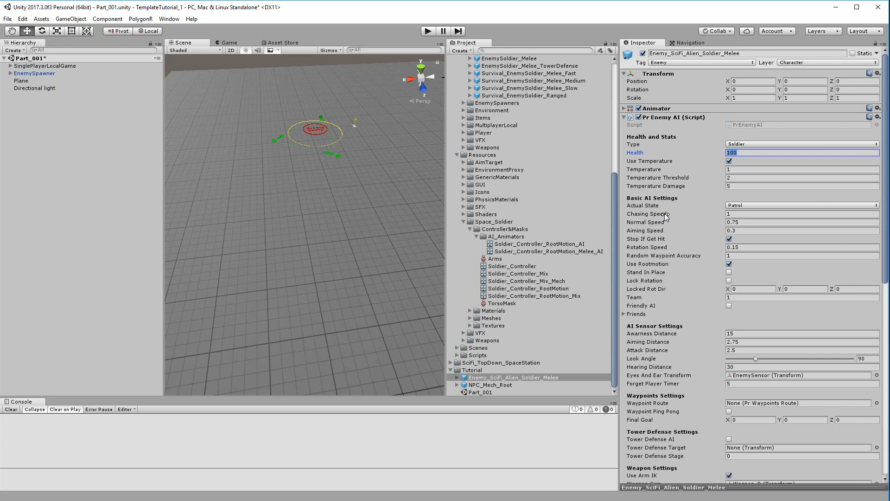
left_click(747, 223)
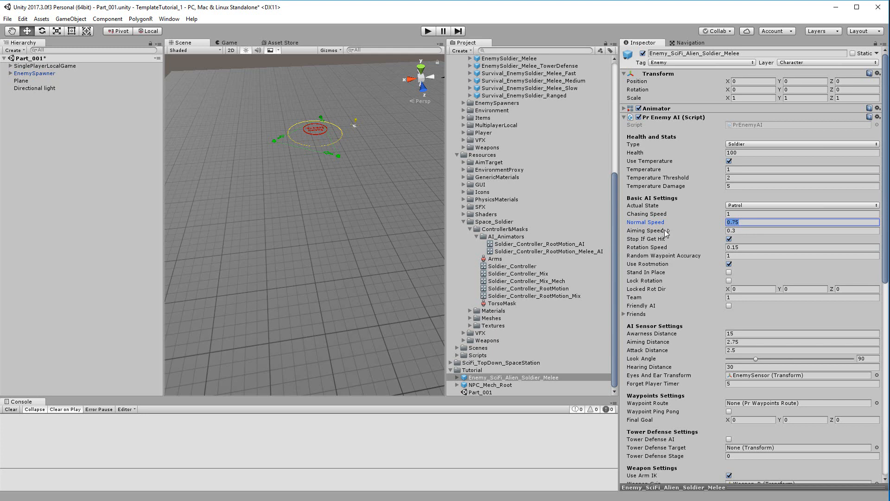
Place the Enemy_SciFi_Alien_Soldier_Melee prefab on the ground plane, in front of the enemy spawner, and frame its range circles.
left_click_drag(514, 379, 304, 247)
scroll(279, 205, "up", 5)
right_click_drag(263, 187, 232, 153, "alt")
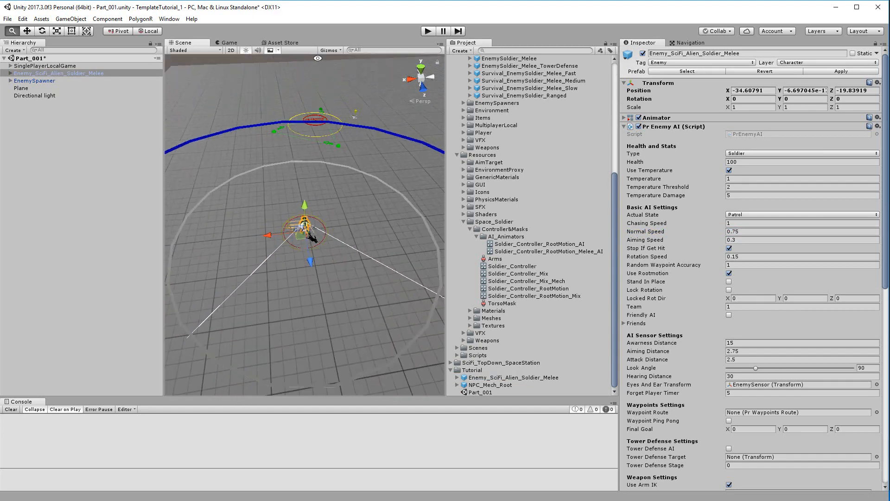
left_click_drag(279, 232, 299, 260, "alt")
right_click_drag(299, 260, 346, 327, "alt")
left_click_drag(345, 327, 332, 197, "alt")
right_click_drag(332, 197, 377, 291, "alt")
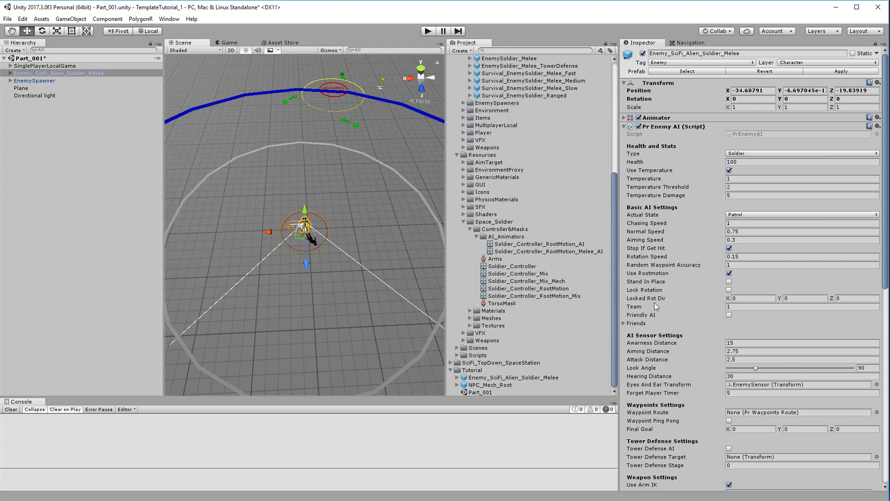
Examine the placed enemy's Basic AI Settings and AI Sensor Settings in the Pr Enemy AI script.
scroll(651, 302, "down", 3)
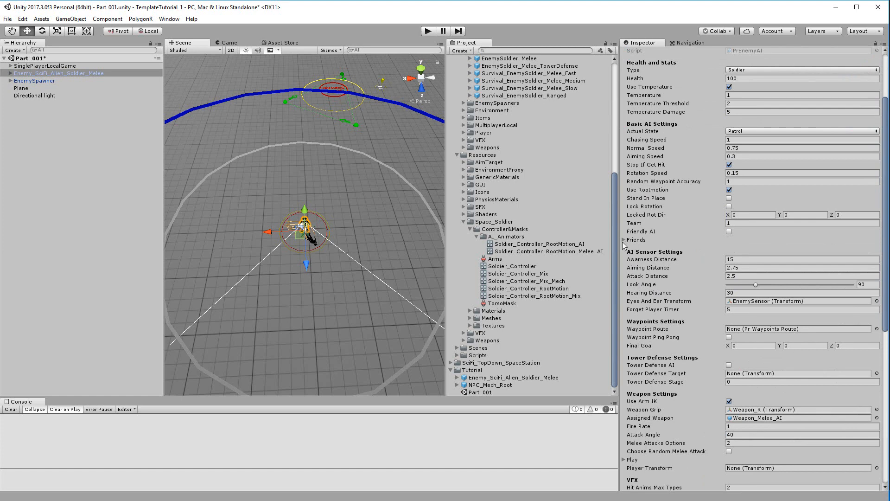
scroll(646, 269, "down", 1)
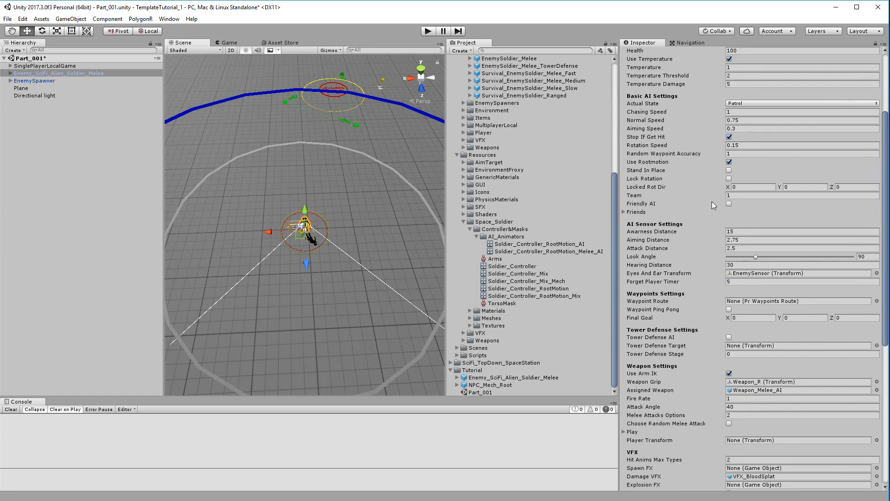
scroll(658, 200, "up", 3)
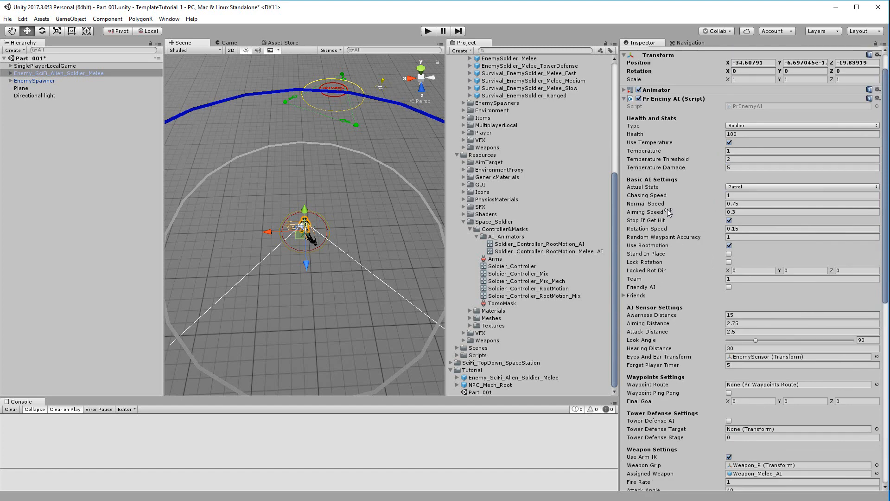
scroll(668, 211, "up", 1)
scroll(670, 212, "down", 3)
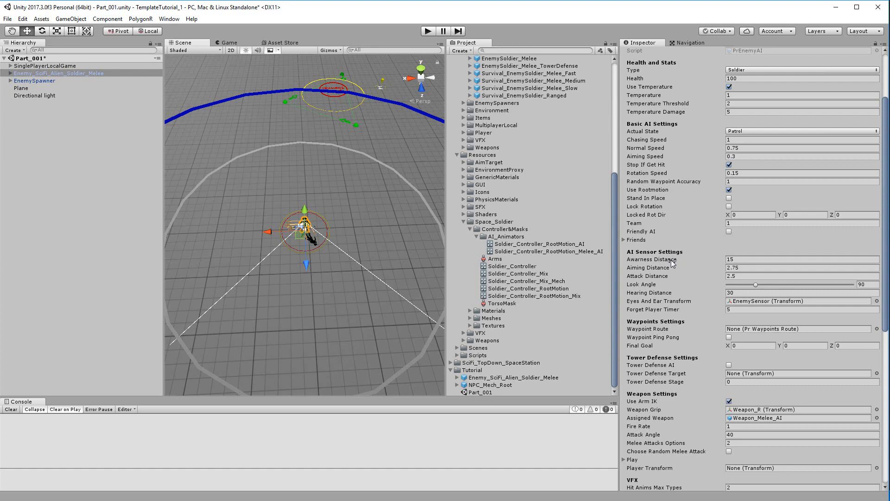
scroll(671, 260, "down", 3)
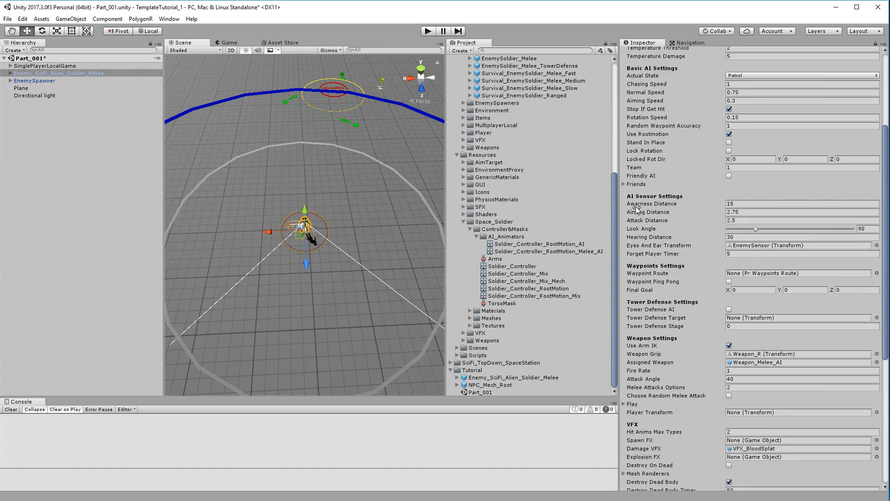
scroll(640, 206, "up", 2)
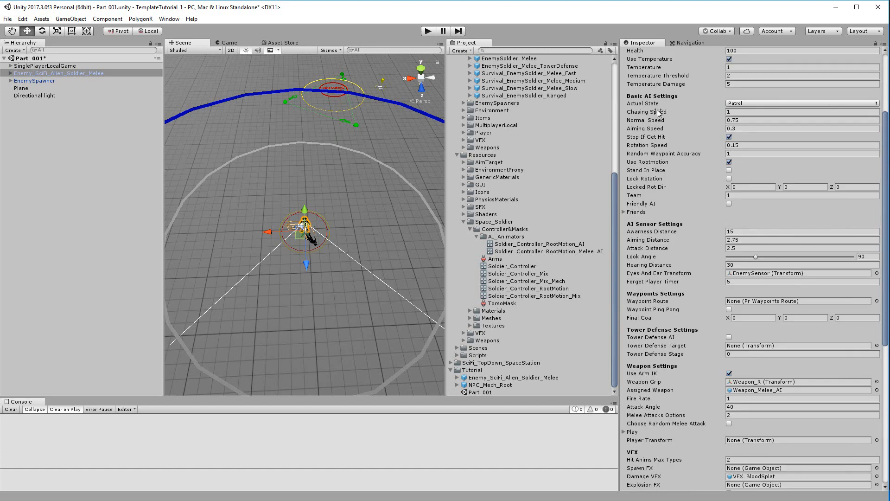
Set the placed enemy's Awarness Distance to 17.1 and its Aiming Distance to 10.67.
left_click_drag(654, 233, 505, 254)
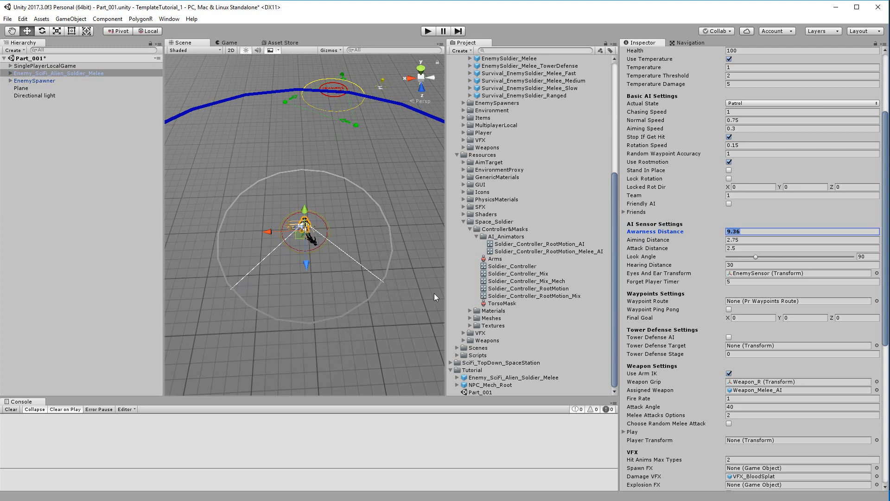
left_click_drag(327, 265, 426, 235, "alt")
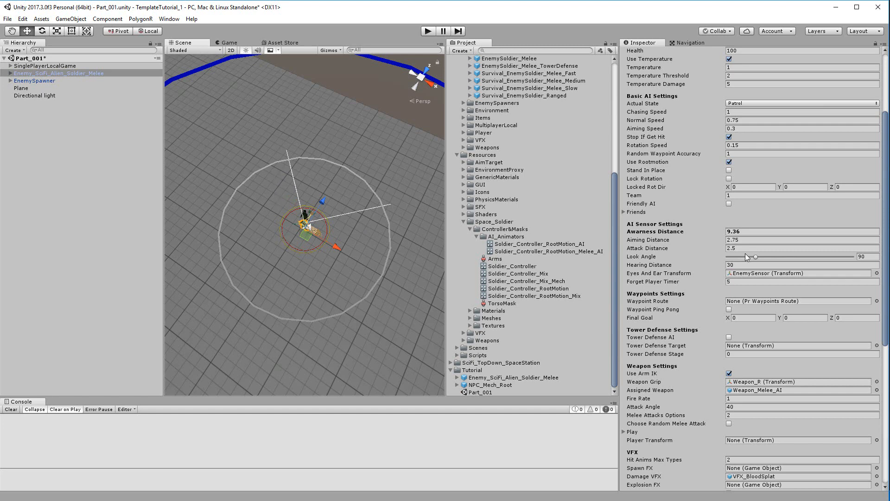
left_click_drag(695, 234, 737, 234)
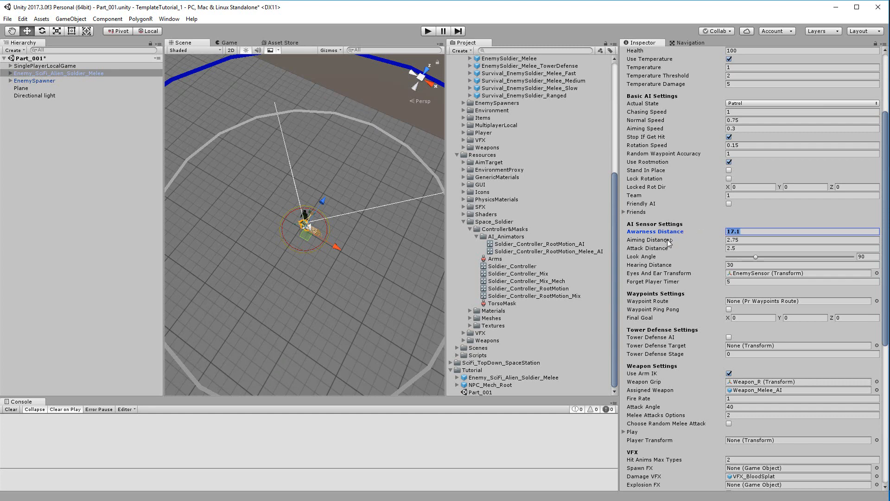
left_click_drag(667, 240, 715, 243)
left_click_drag(713, 246, 712, 246)
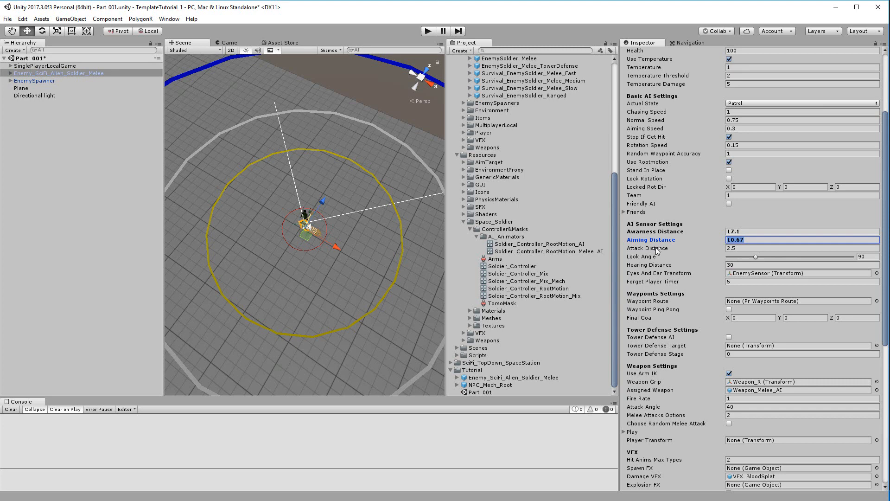
Try an Attack Distance of 3.85 on the enemy, undo it, and set the Look Angle to 63.
mouse_move(661, 251)
left_mouse_down()
mouse_move(684, 246)
mouse_move(672, 244)
left_mouse_up()
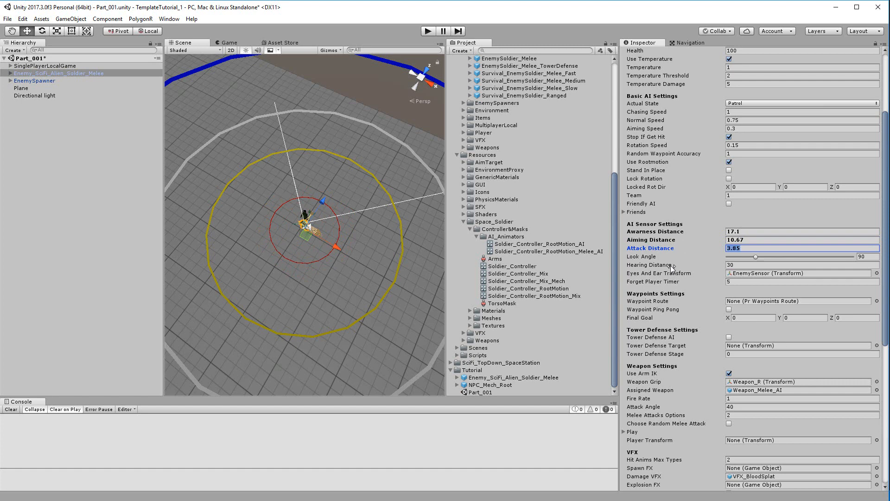
key("ctrl+z")
left_click_drag(757, 259, 726, 275)
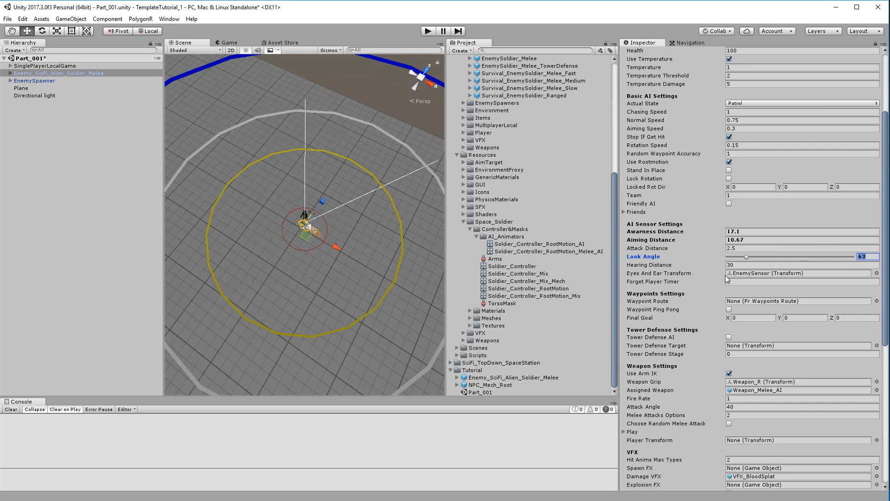
Locate the object assigned as the enemy's Eyes And Ear Transform and examine the soldier up close.
left_click(744, 274)
left_click_drag(316, 216, 232, 171, "alt")
scroll(260, 209, "up", 10)
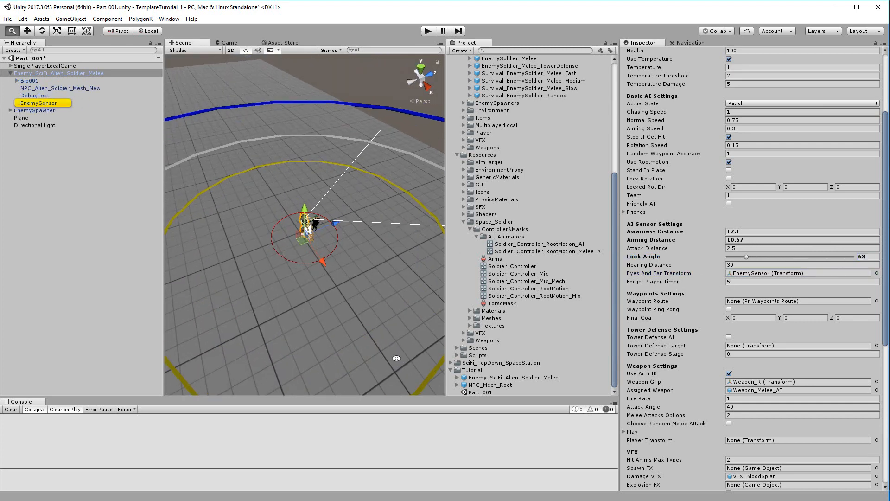
left_click_drag(297, 343, 177, 232, "alt")
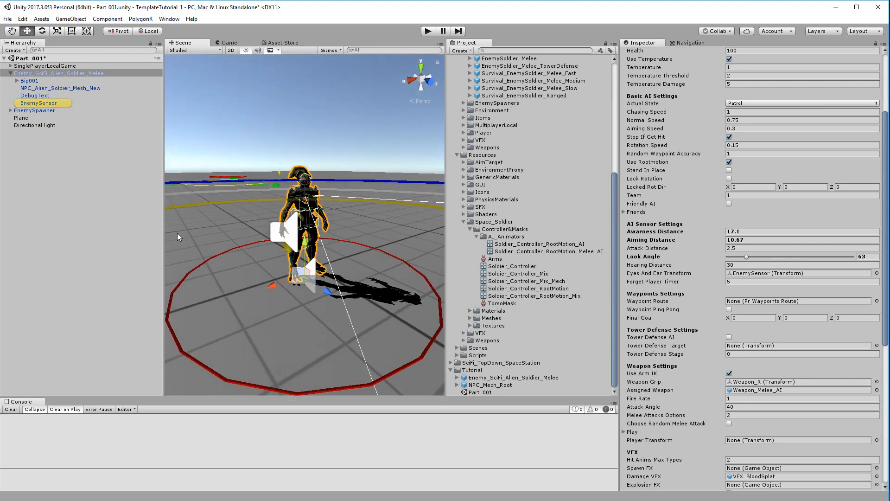
Try moving the EnemySensor child to about Y 1.949 and Z 0.05, and undo the move.
left_click(42, 102)
left_click_drag(250, 170, 314, 178, "alt")
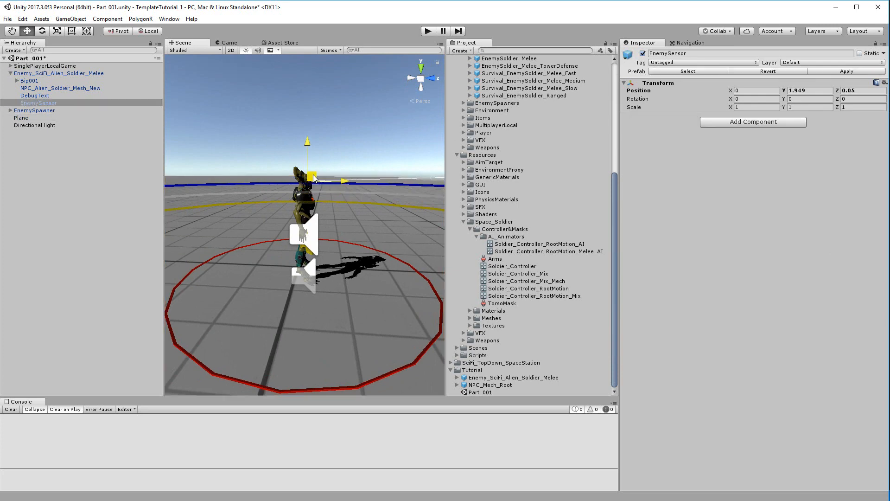
key("ctrl+z")
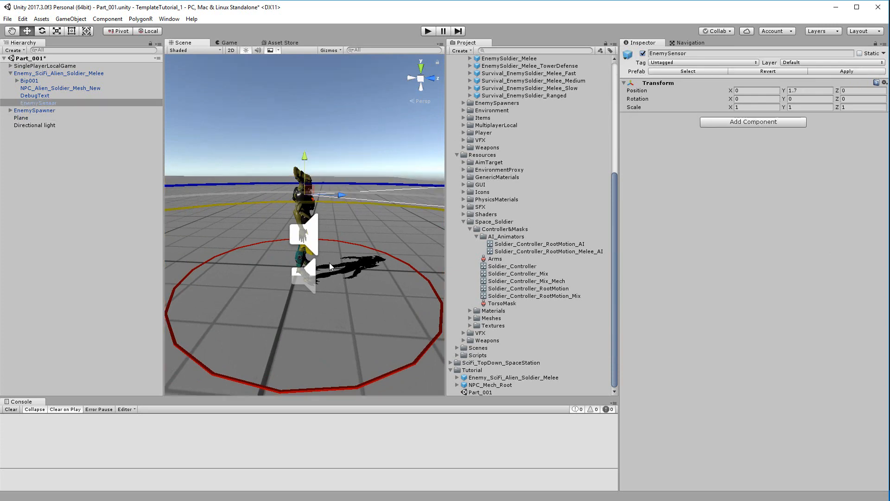
left_click_drag(330, 262, 264, 236, "alt")
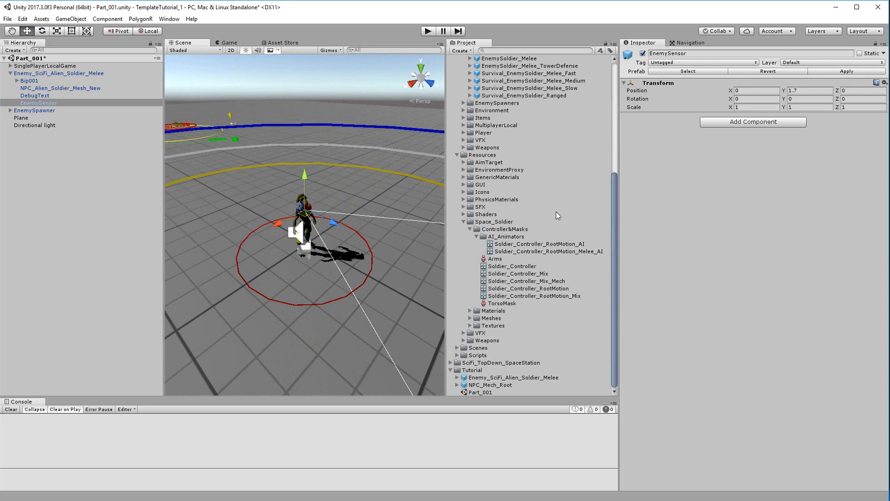
Reselect the Enemy_SciFi_Alien_Soldier_Melee root and examine its sensor, waypoint and tower defense settings.
left_click(67, 80)
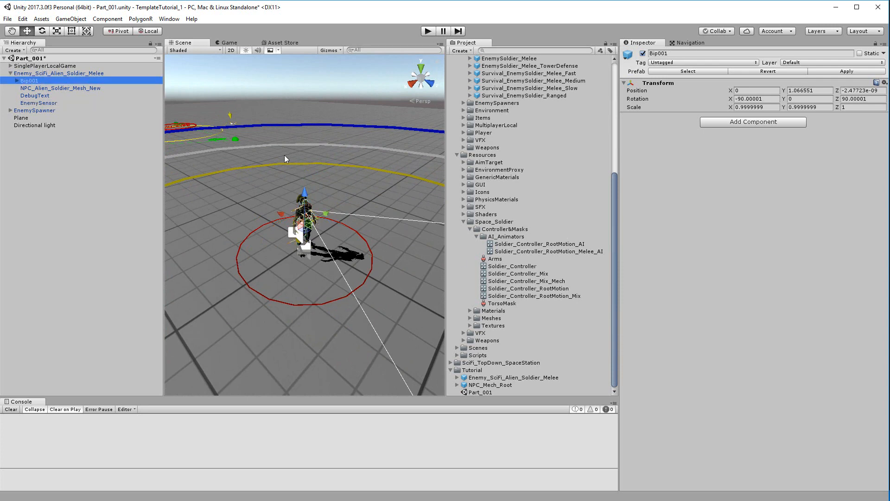
left_click(102, 76)
scroll(689, 305, "down", 5)
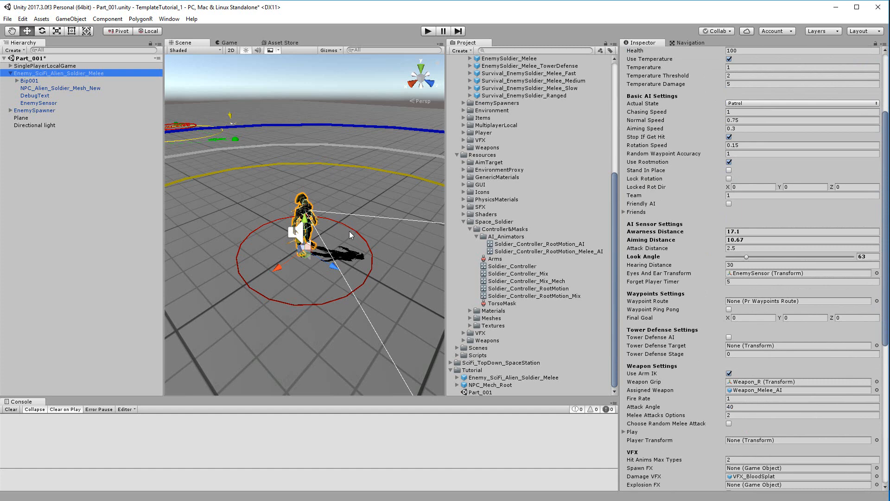
left_click_drag(350, 231, 330, 260, "alt")
scroll(725, 307, "down", 3)
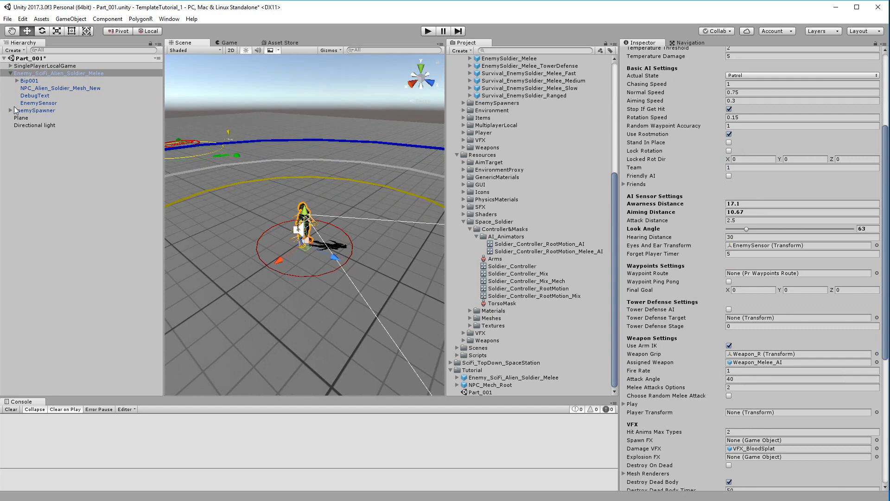
mouse_move(332, 221)
left_mouse_down("alt")
mouse_move(363, 199)
mouse_move(333, 227)
left_mouse_up("alt")
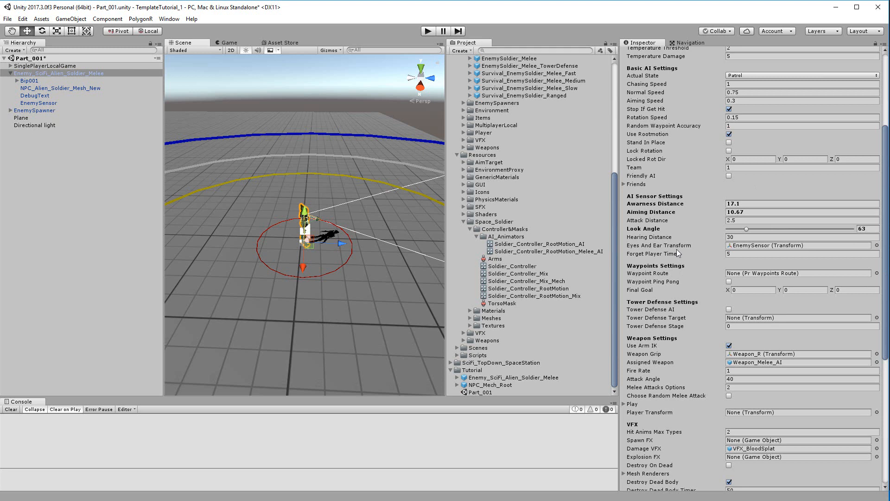
scroll(696, 251, "down", 3)
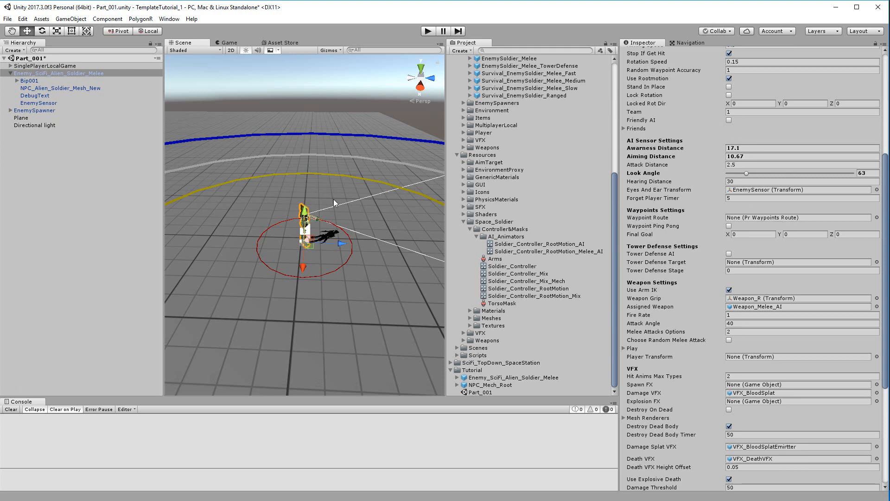
Assign the EnemySpawner's 1 - Route child as the enemy's Tower Defense Target.
left_click_drag(348, 218, 241, 157, "alt")
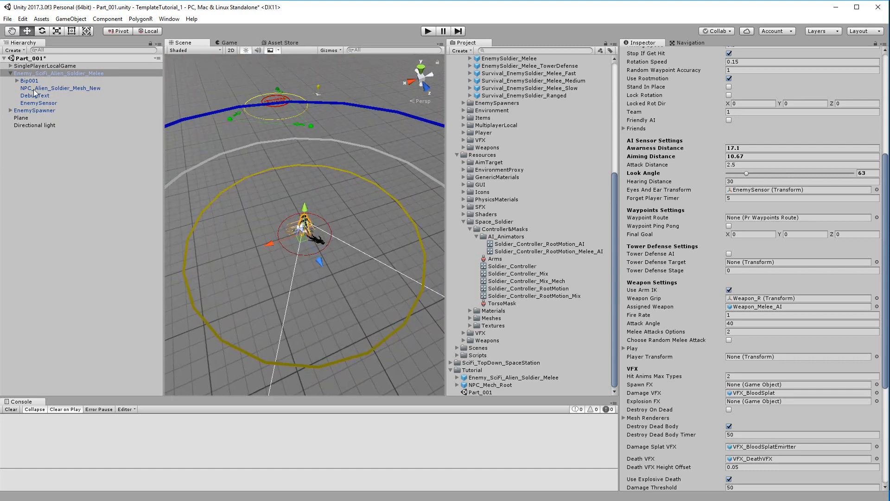
left_click(11, 110)
left_click_drag(29, 118, 777, 263)
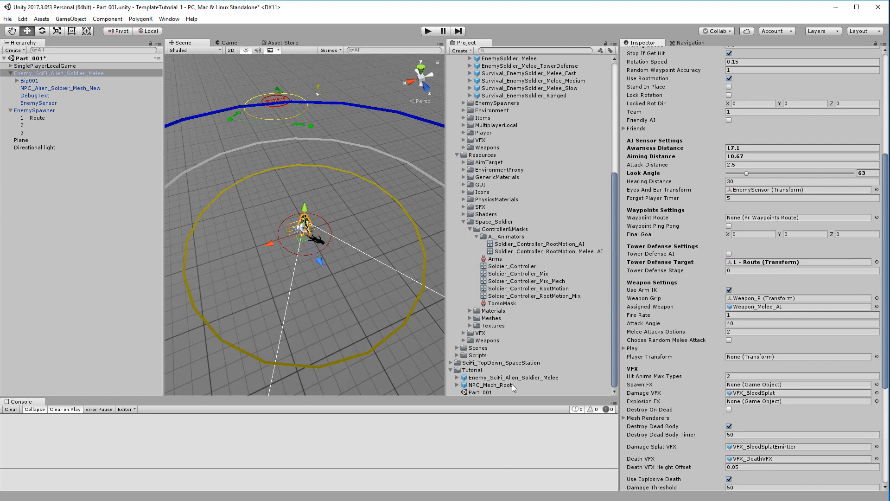
Place a second Enemy_SciFi_Alien_Soldier_Melee prefab instance in the scene beside the first one.
left_click_drag(513, 377, 219, 227)
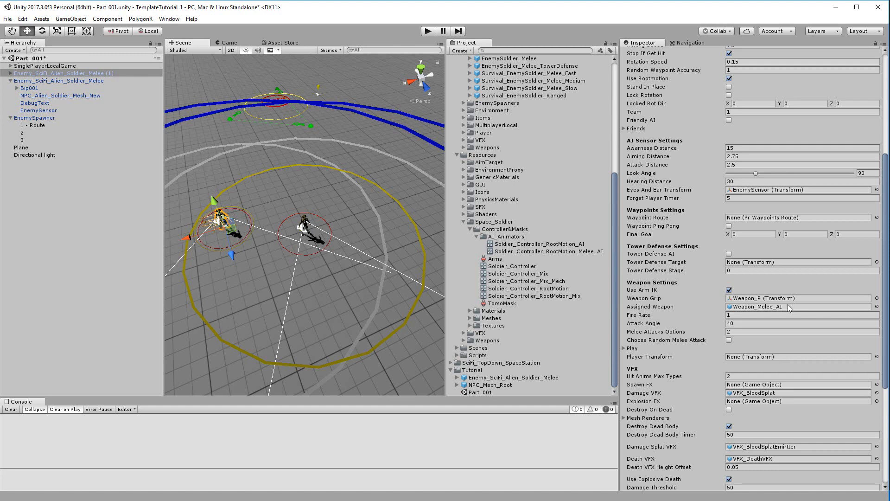
Check the weapon and VFX settings of the second Enemy_SciFi_Alien_Soldier_Melee instance, and delete that instance from the scene.
scroll(788, 304, "down", 4)
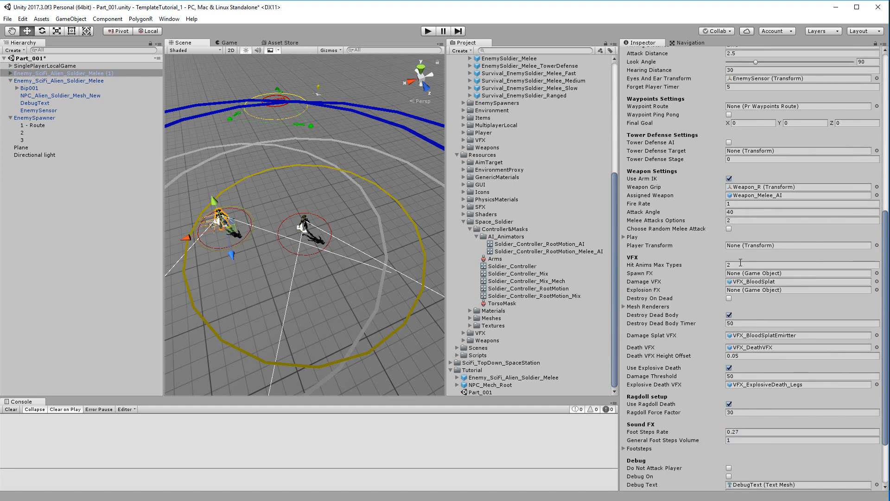
scroll(738, 278, "down", 3)
scroll(737, 278, "up", 6)
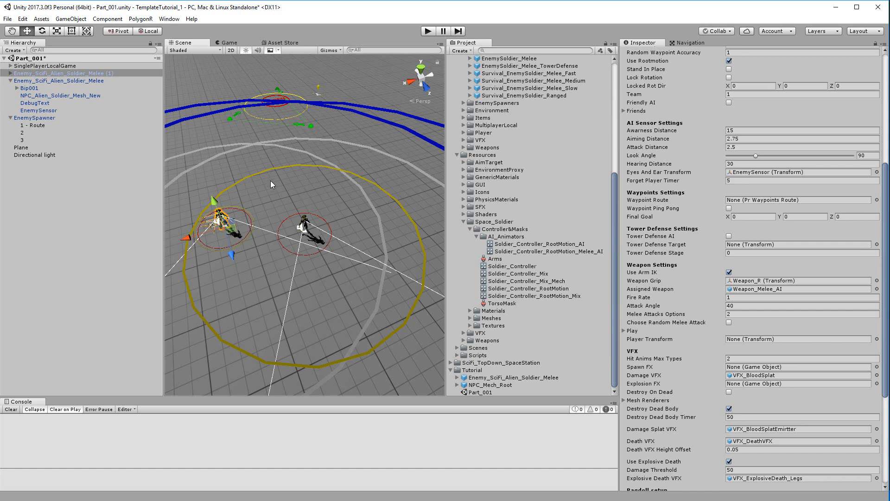
key("Delete")
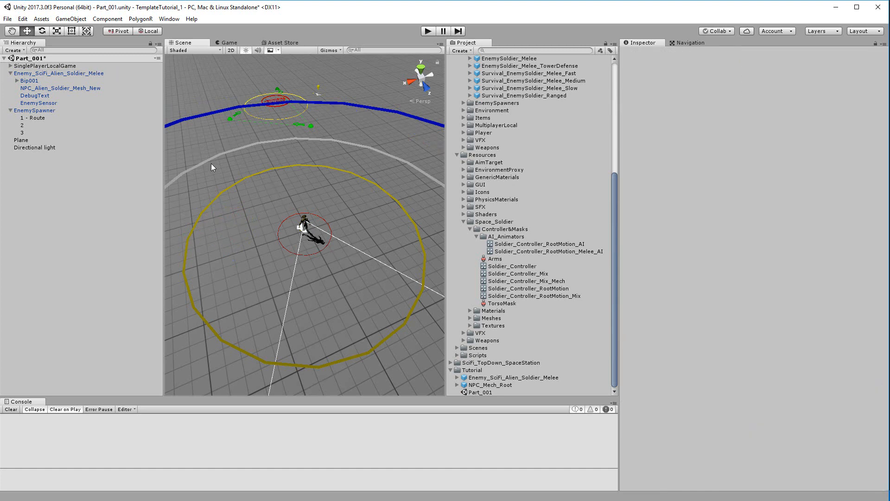
Select the remaining Enemy_SciFi_Alien_Soldier_Melee and locate its Weapon Grip transform and Assigned Weapon prefab from the Weapon Settings.
left_click(73, 74)
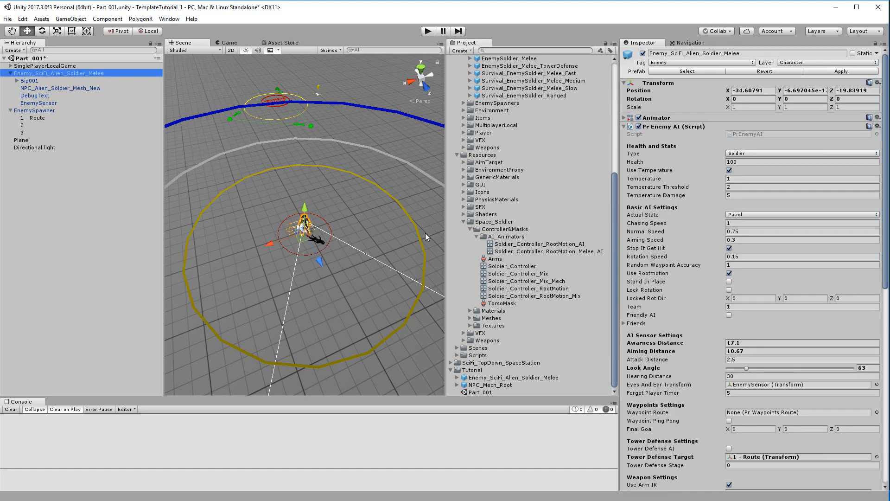
scroll(682, 252, "down", 10)
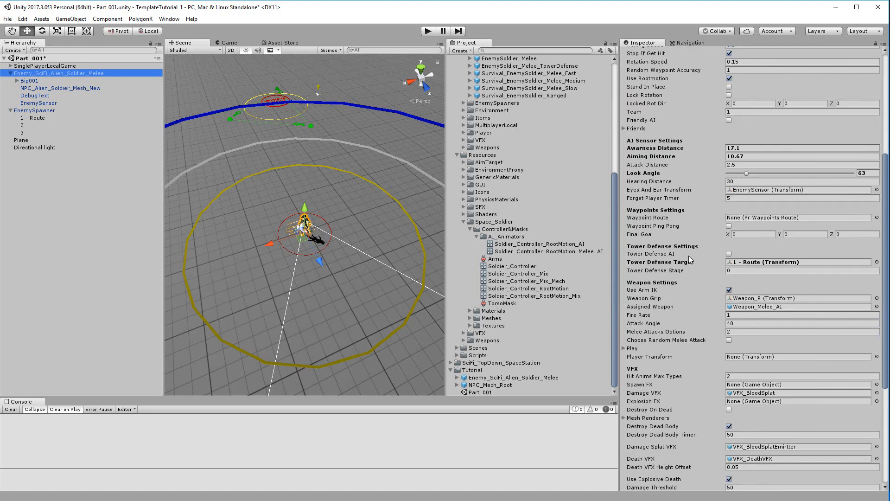
scroll(689, 255, "down", 3)
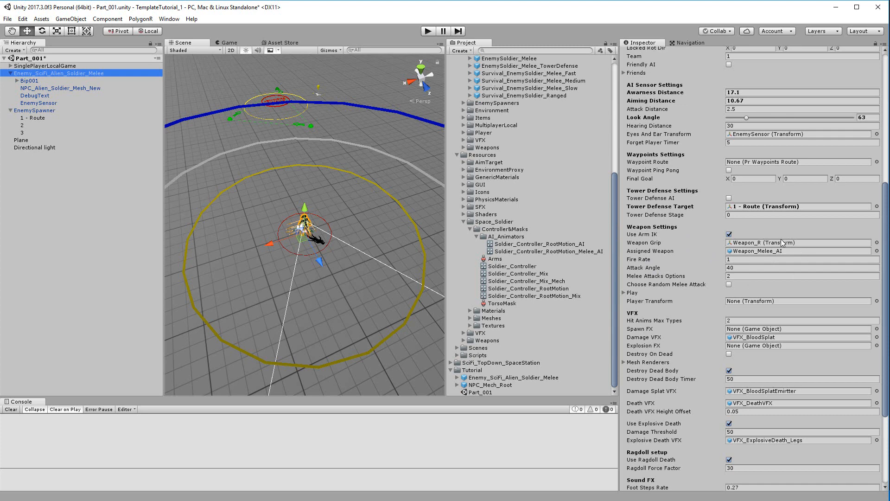
scroll(775, 238, "down", 3)
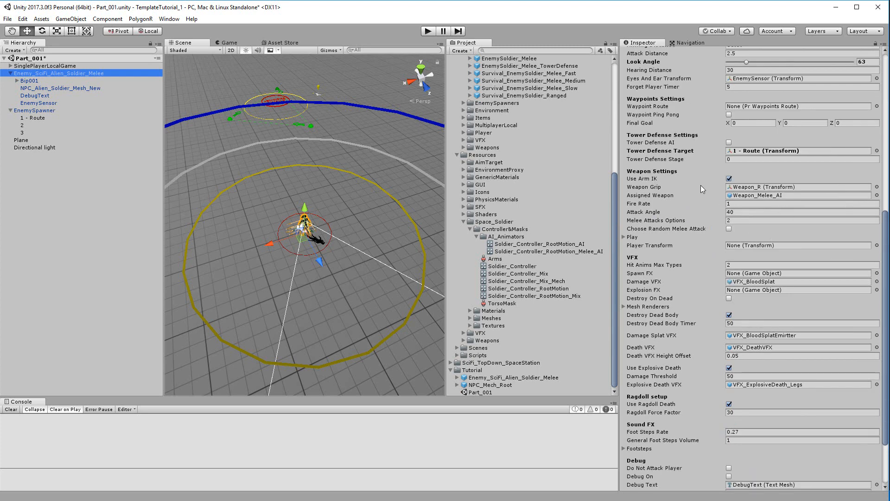
left_click(728, 178)
left_click(758, 187)
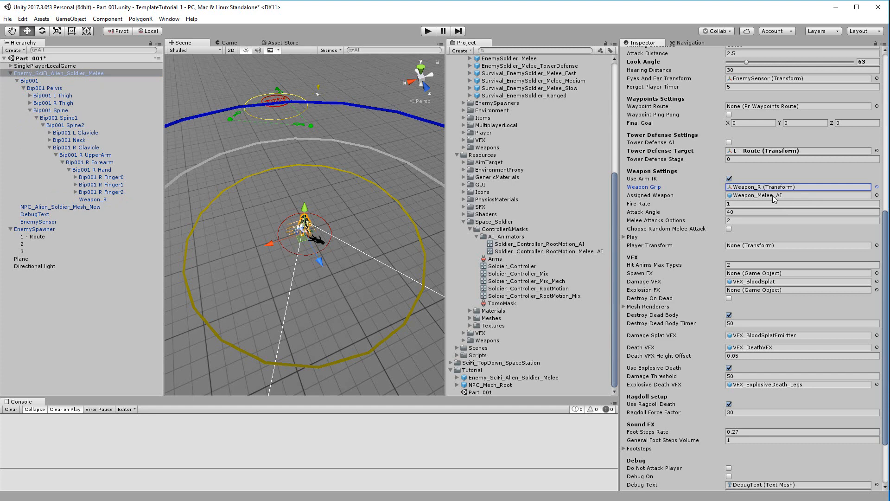
left_click(772, 196)
scroll(555, 127, "up", 3)
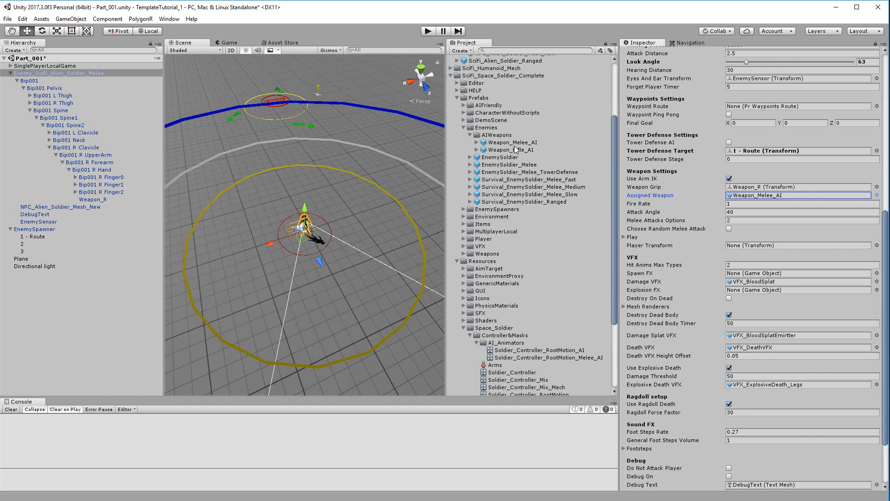
scroll(514, 146, "down", 3)
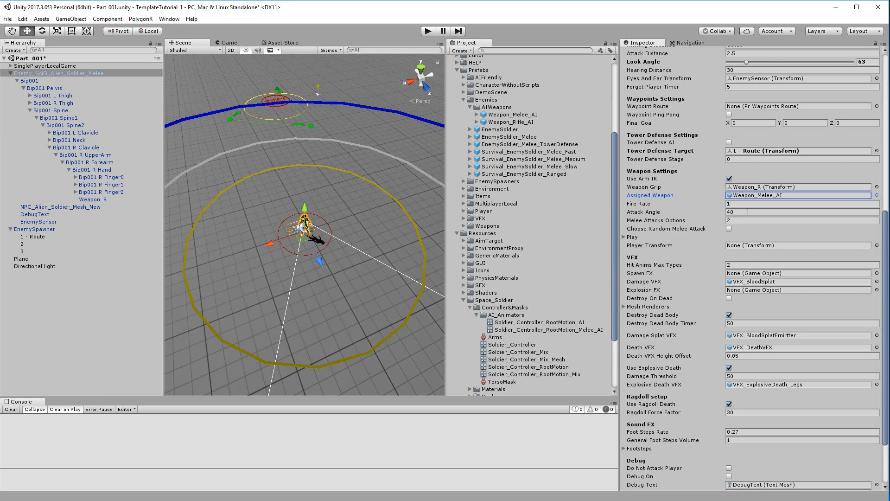
Examine the enemy's Fire Rate, Attack Angle and melee attack settings, including the contents of the Play list.
key("Tab")
key("Tab")
key("shift+Tab")
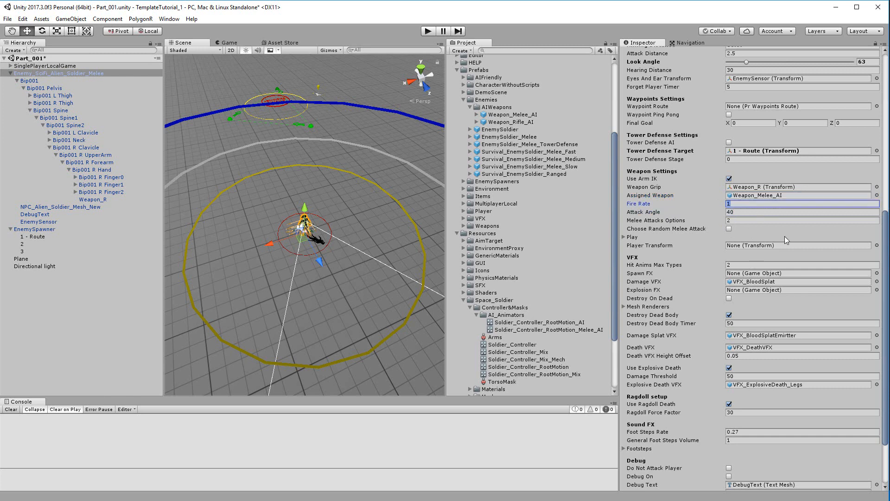
left_click(742, 212)
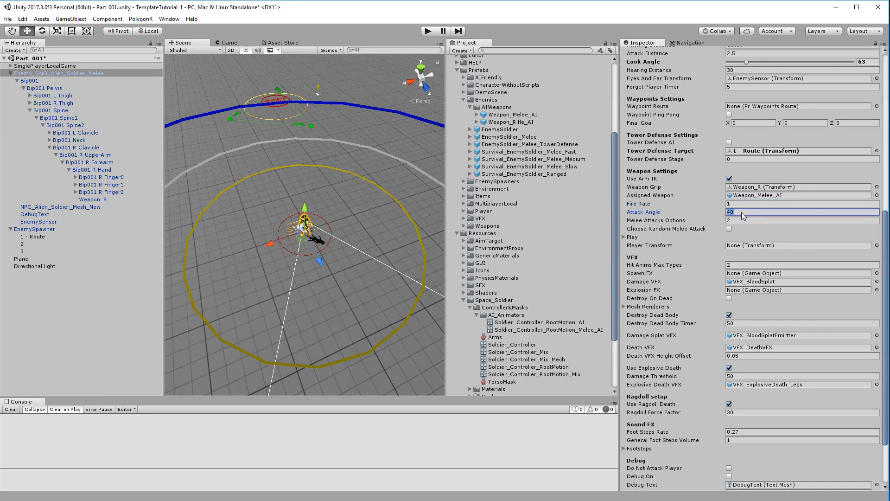
left_click(625, 237)
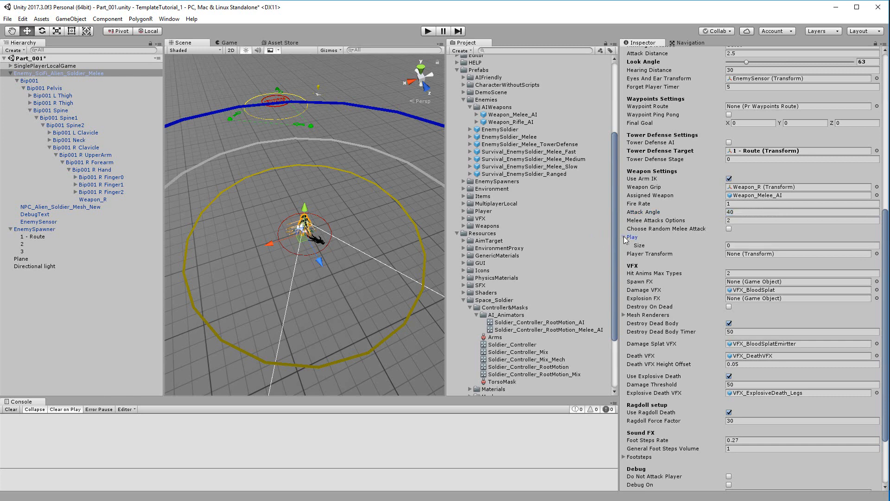
left_click(624, 236)
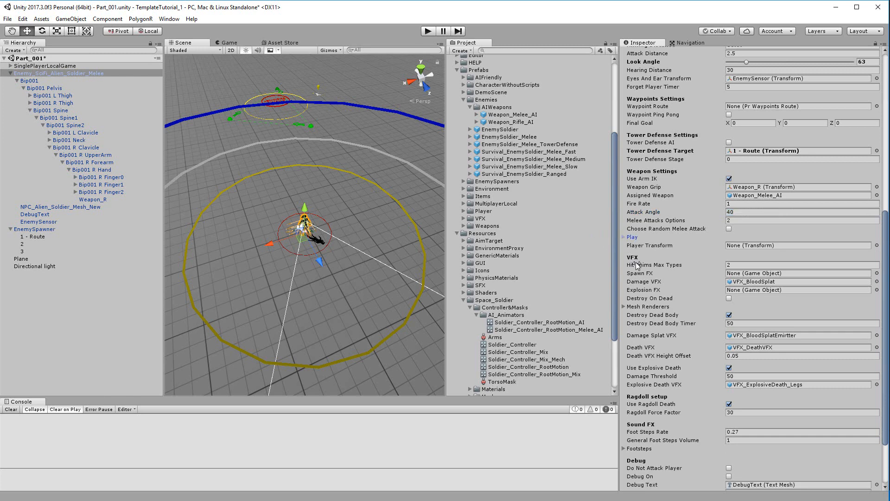
Examine the enemy's VFX settings, locating the Damage VFX prefab in the project and checking the Mesh Renderers list.
scroll(636, 262, "down", 3)
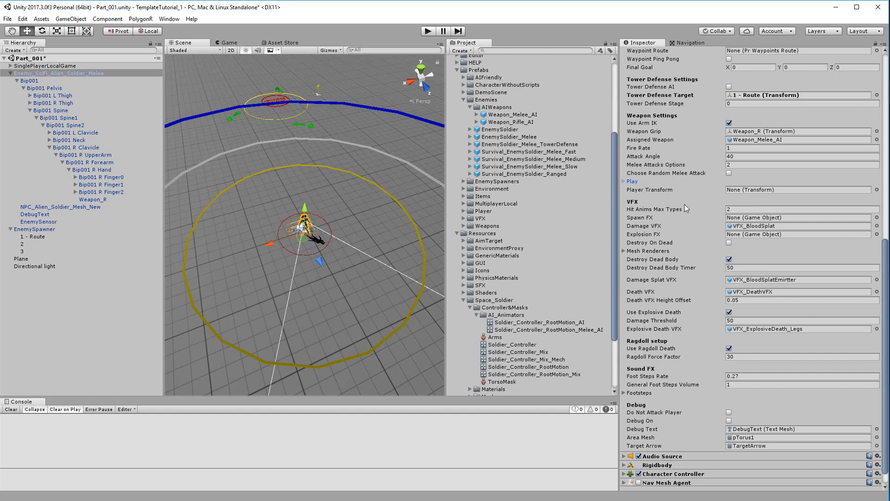
scroll(681, 202, "down", 1)
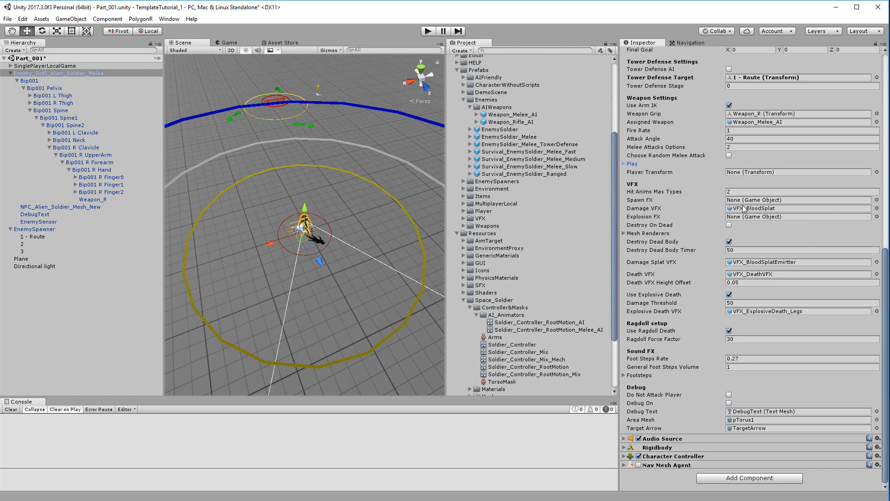
left_click(743, 209)
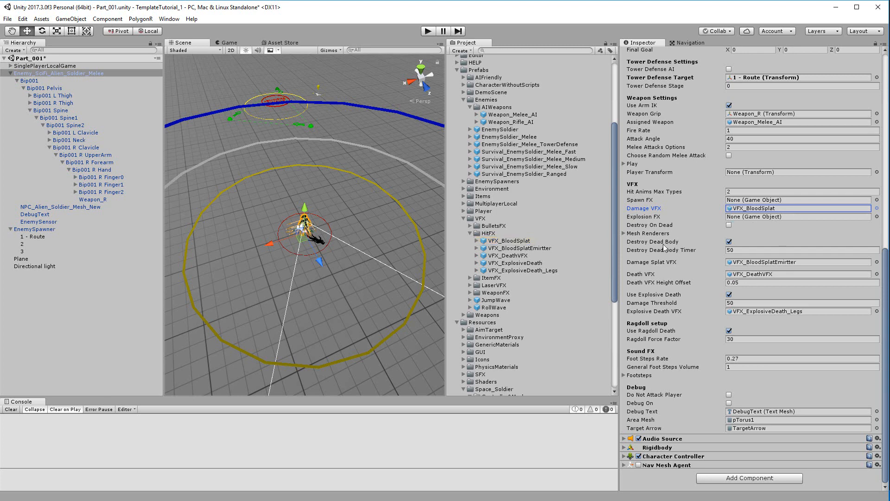
left_click(625, 233)
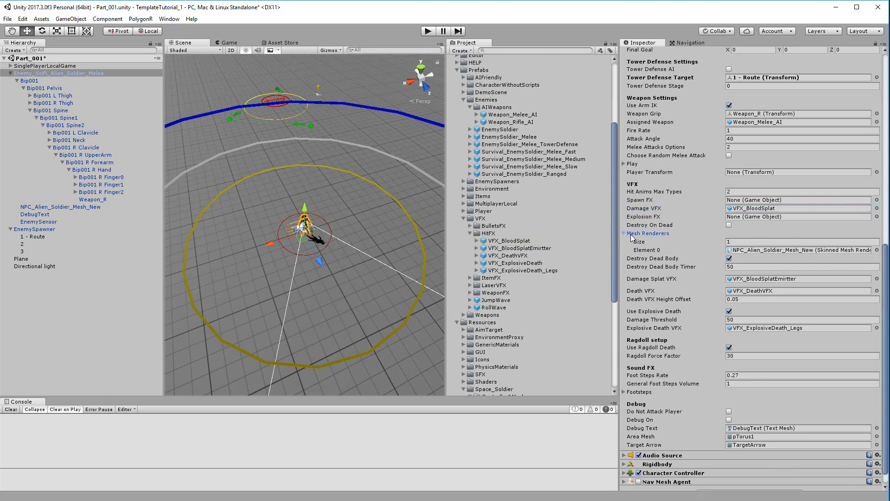
left_click(625, 233)
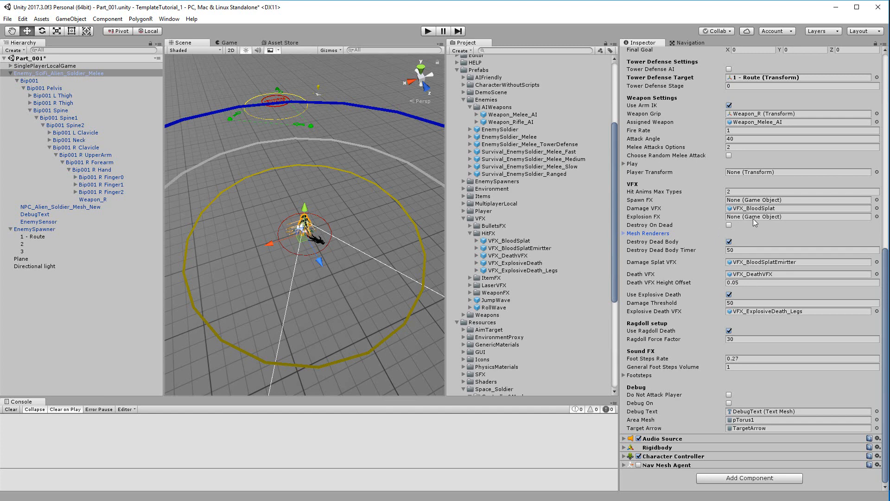
Review the available options for the enemy's Type setting under Health and Stats, leaving Soldier selected.
scroll(753, 219, "up", 13)
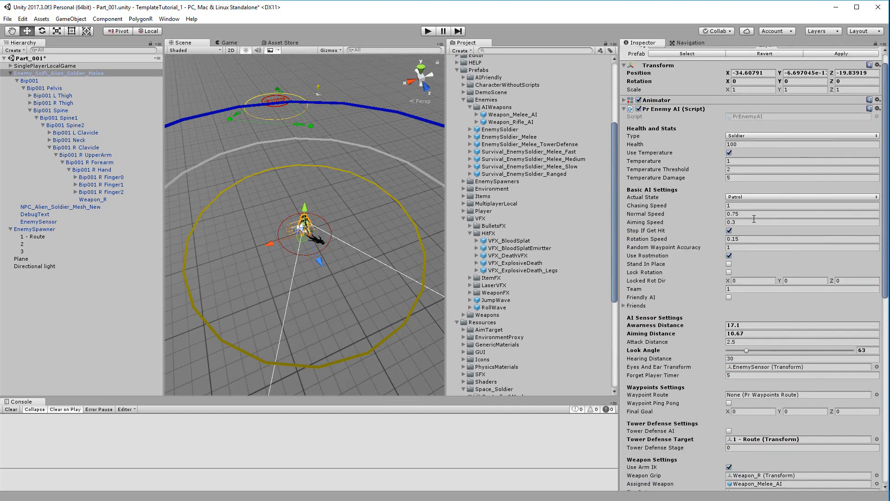
left_click(752, 135)
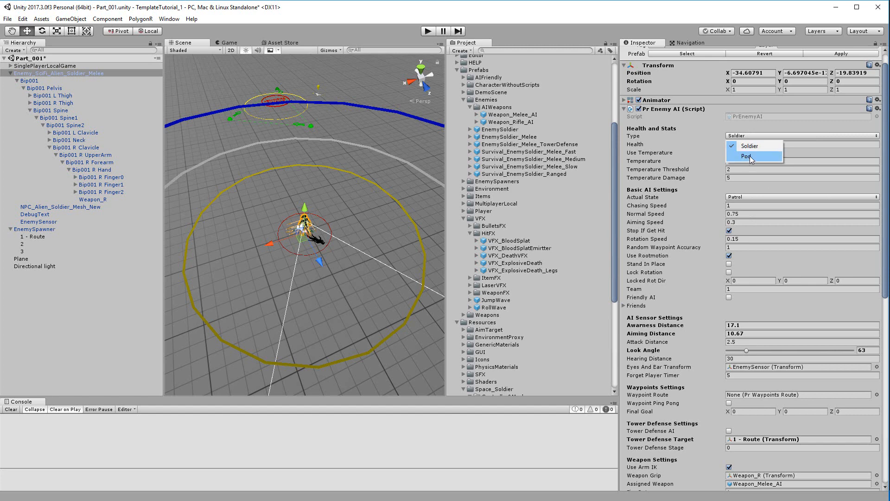
left_click(749, 134)
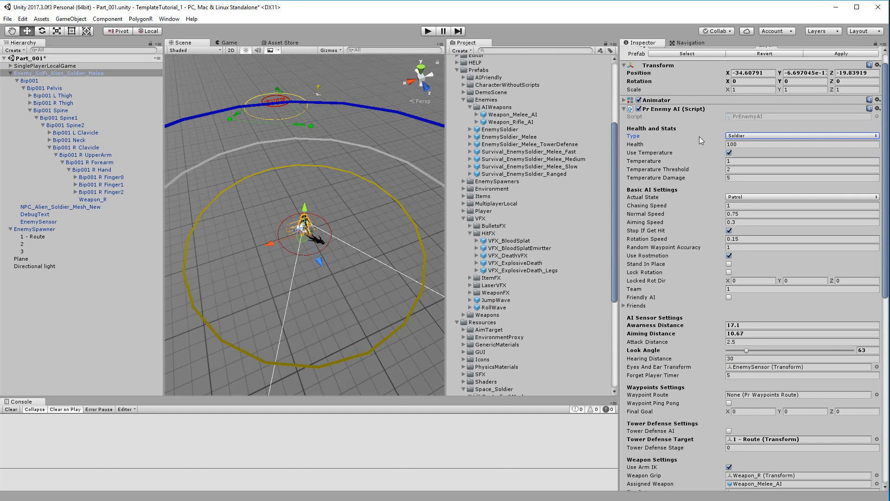
left_click(745, 135)
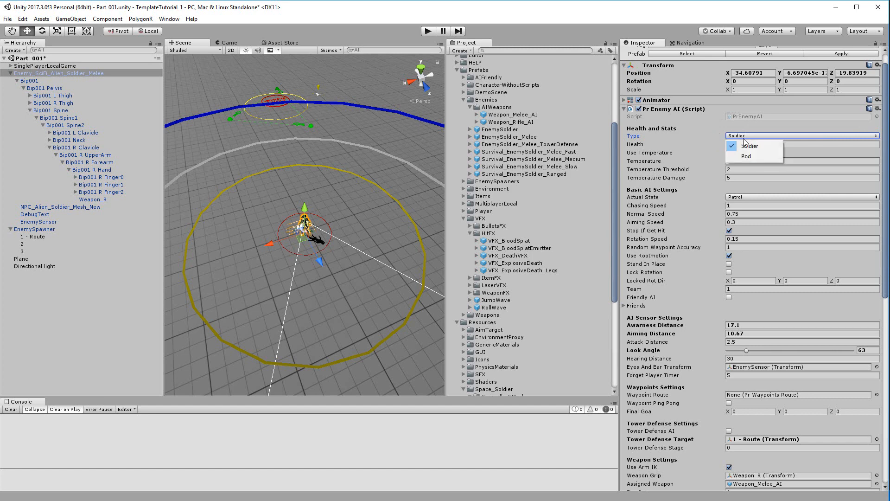
scroll(745, 132, "down", 3)
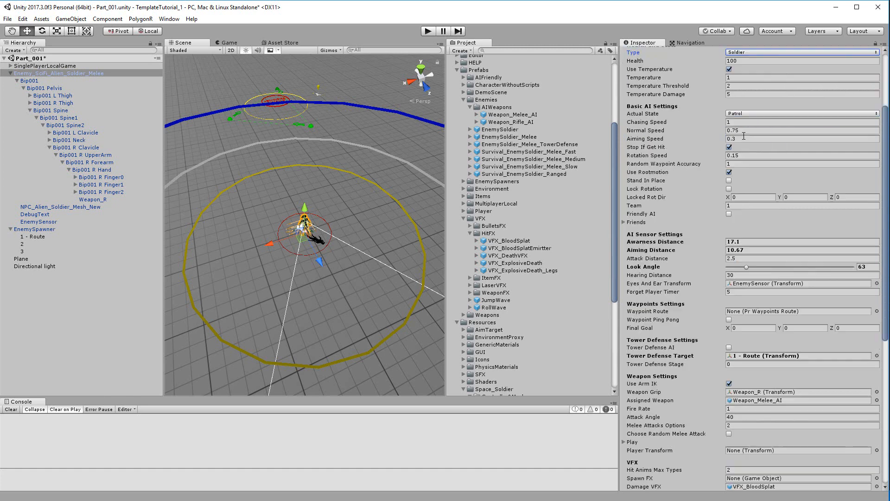
Check the enemy's Mesh Renderers list and set the Destroy Dead Body Timer to 2, keeping Destroy On Dead disabled.
scroll(744, 136, "down", 10)
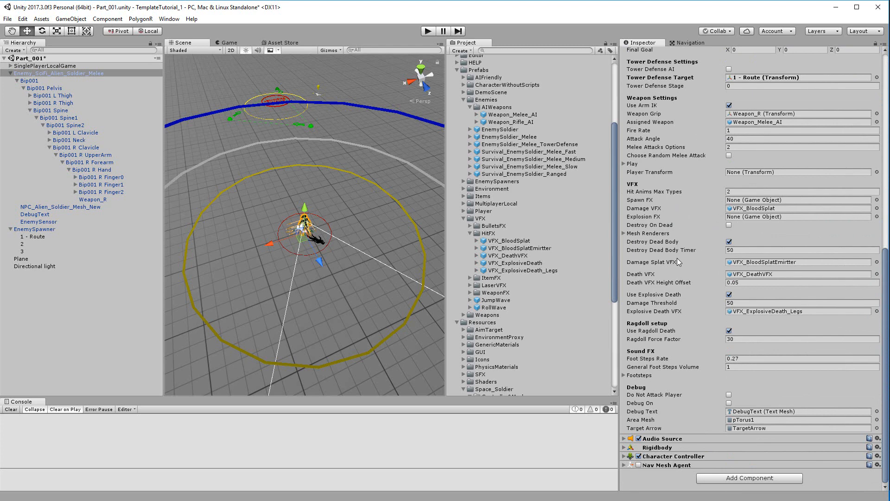
left_click(624, 233)
left_click(624, 234)
left_click(747, 250)
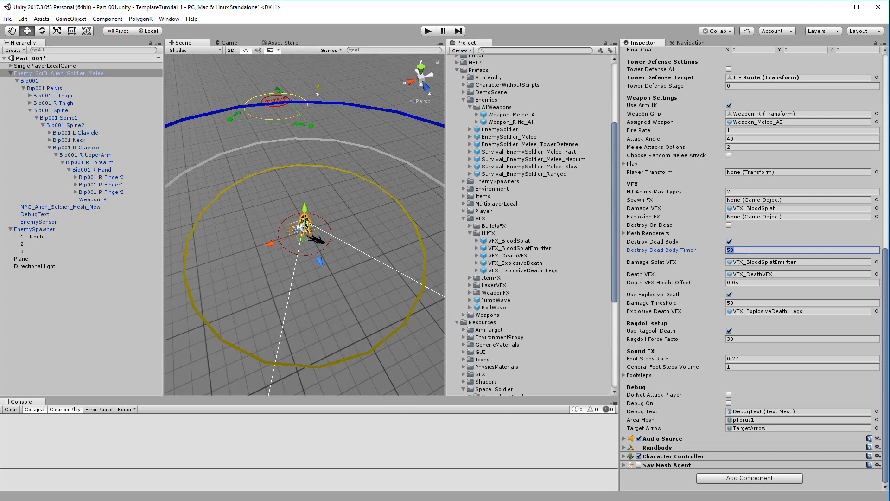
type("2")
left_click(754, 223)
left_click(686, 236)
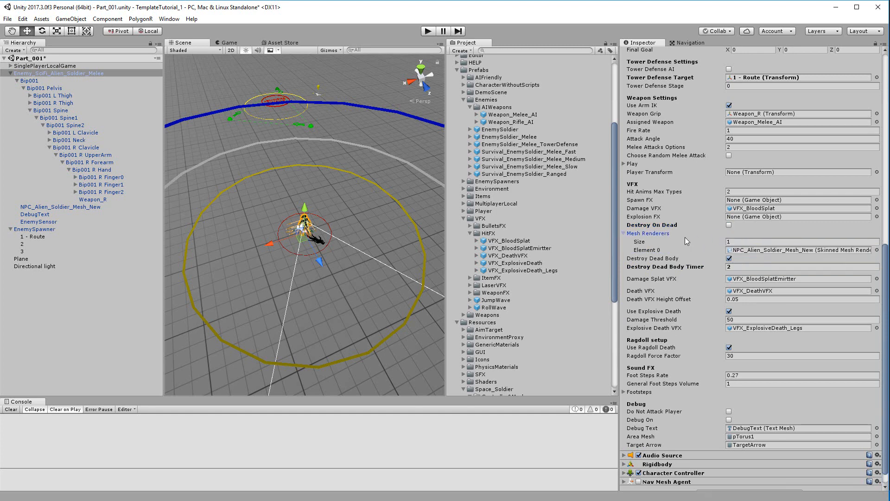
left_click(683, 236)
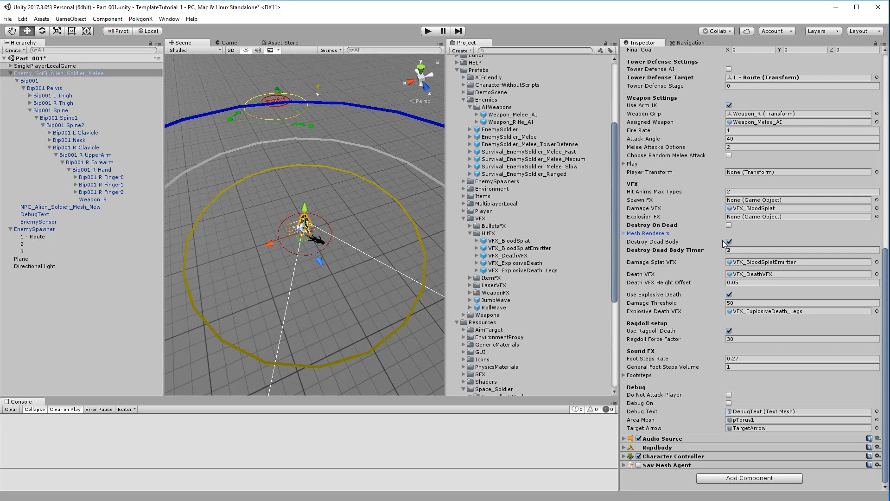
Locate the Death VFX and Damage Splat VFX prefabs, and set the explosive death Damage Threshold to 25.
left_click(759, 274)
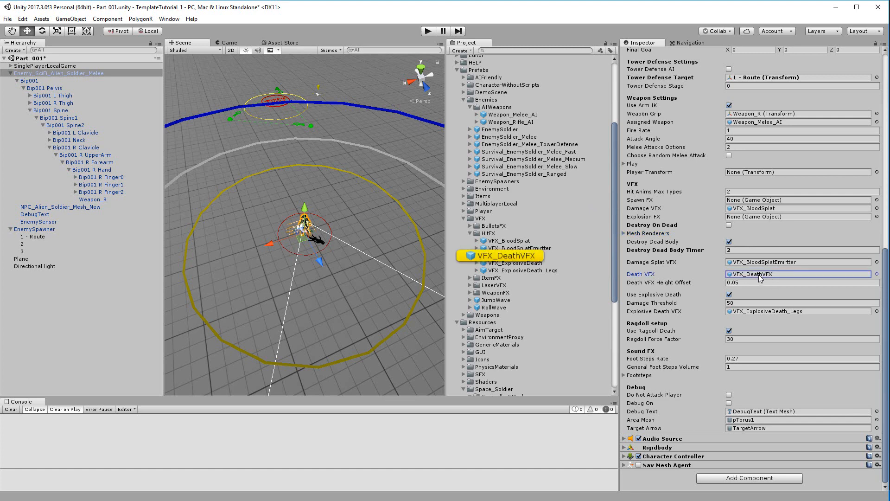
left_click(756, 263)
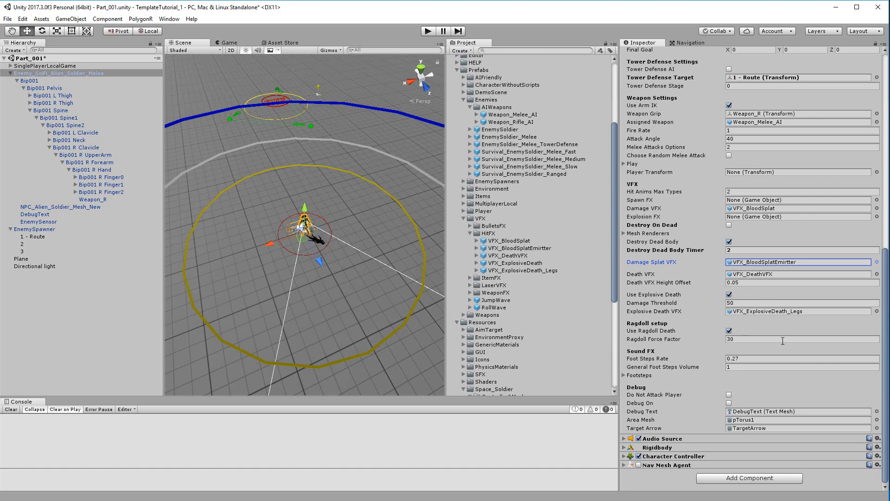
left_click(760, 302)
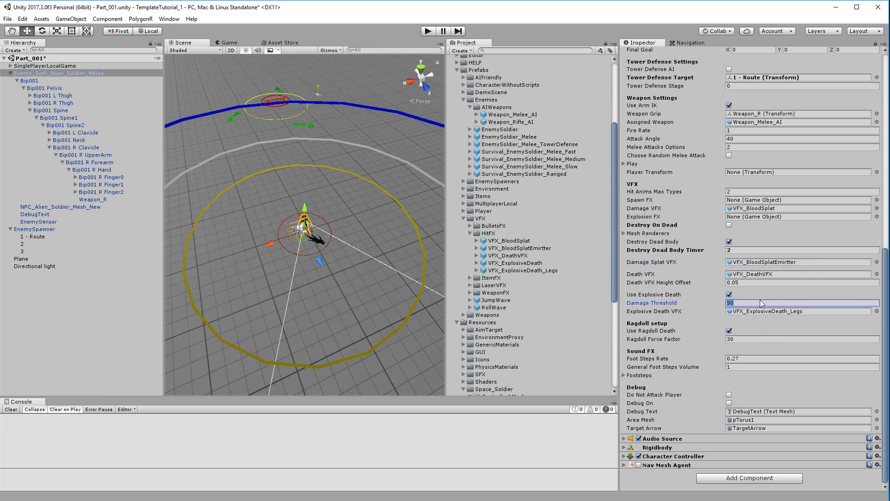
type("25")
Inspect the Pr Top Down Char Inventory on NPC_Mech_Root's Player child and locate its second initial weapon, Weapon_Rifle_1, in the project.
scroll(545, 278, "down", 8)
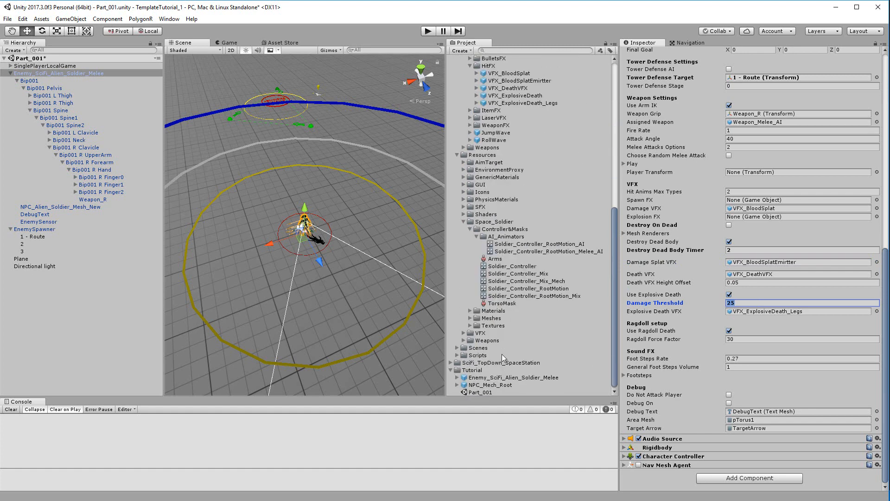
left_click(499, 384)
left_click(457, 385)
scroll(487, 375, "down", 2)
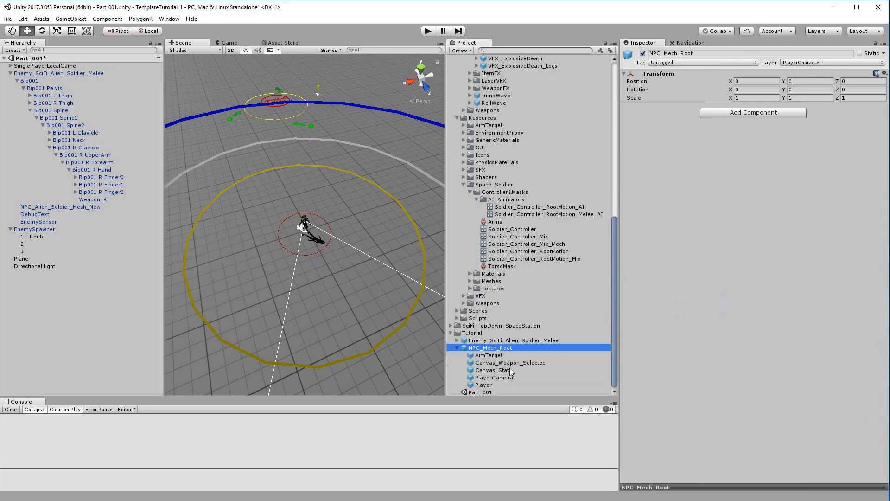
left_click(496, 385)
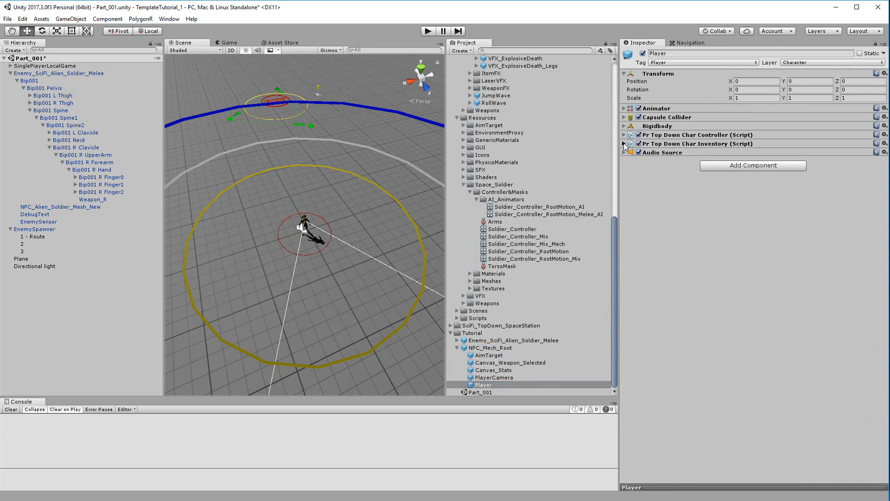
left_click(624, 143)
scroll(742, 212, "down", 2)
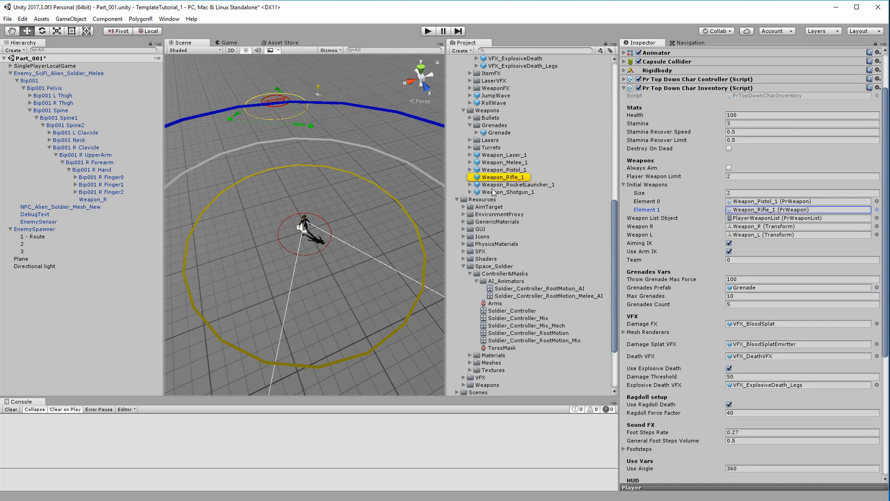
Set the player's second initial weapon to Weapon_RocketLauncher_1, and play-test the scene by firing rockets at the approaching enemies.
left_click_drag(500, 186, 751, 209)
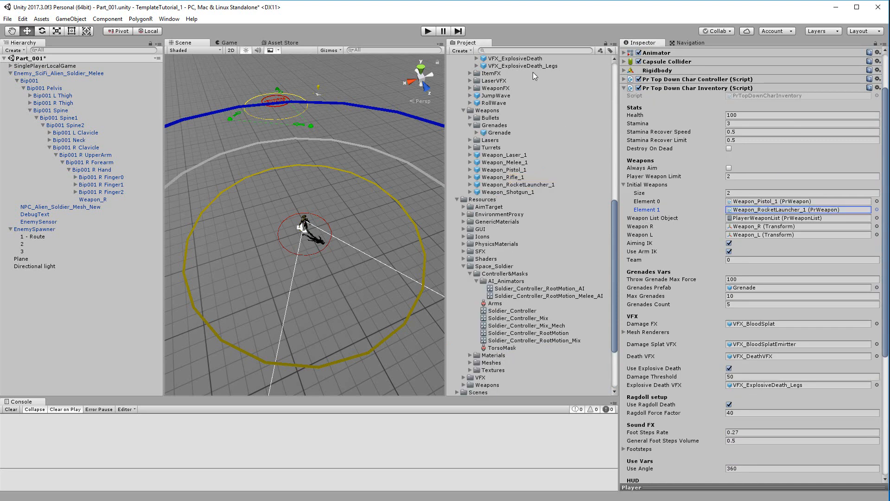
left_click(428, 31)
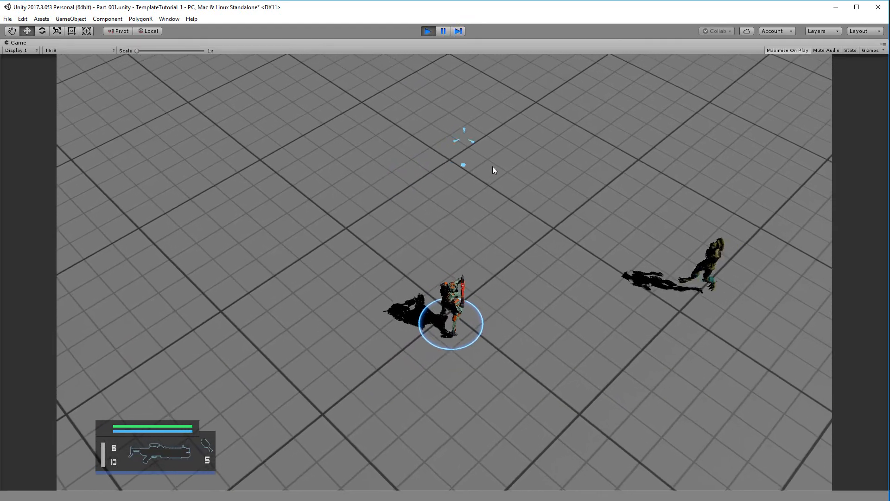
left_click(706, 208)
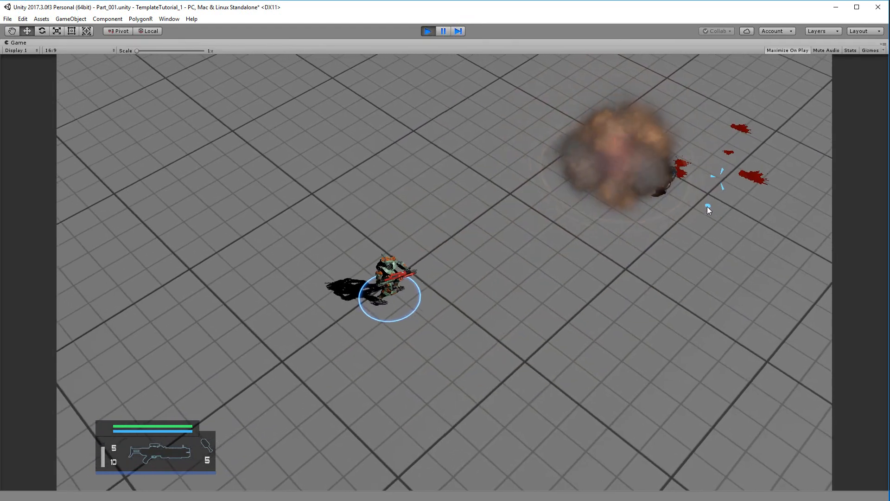
key("w")
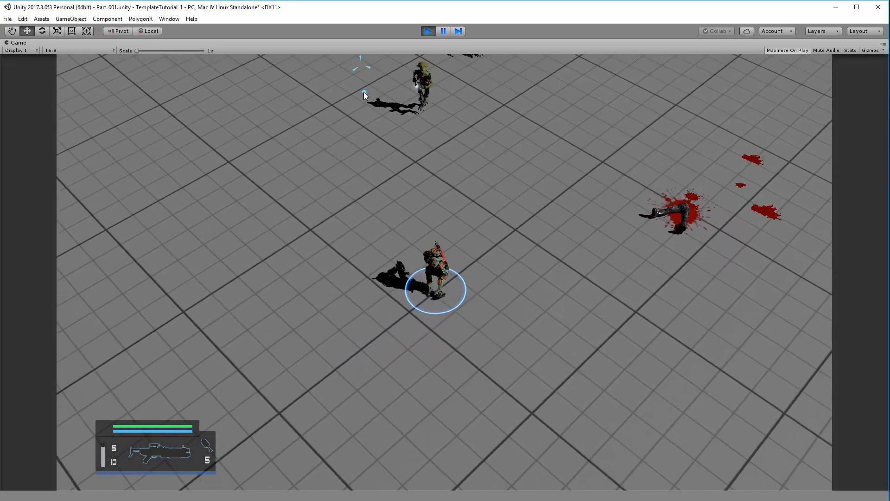
left_click(434, 131)
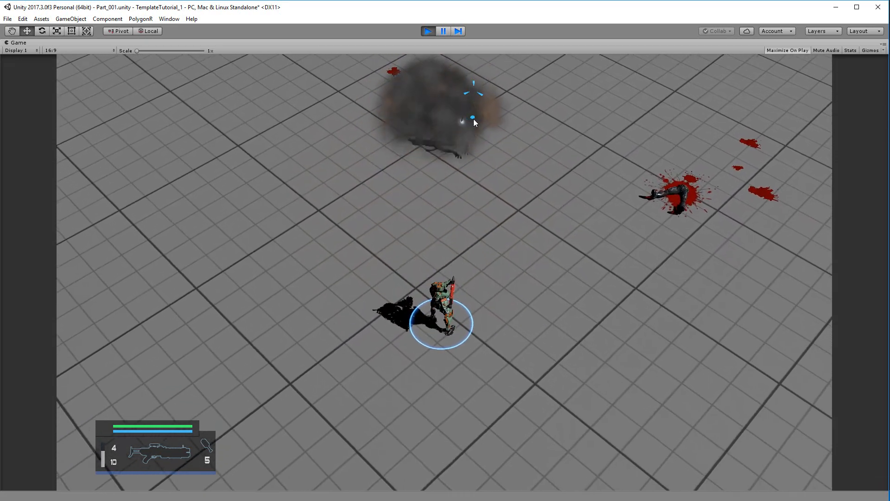
left_click(474, 120)
key("w")
key("d")
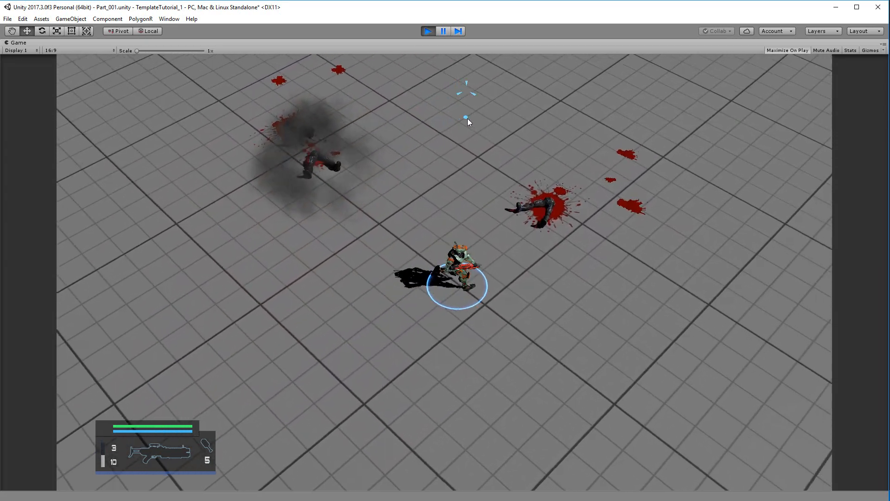
Move the player around the exploded enemies to examine their remains, and end the play test.
key("a")
key("a")
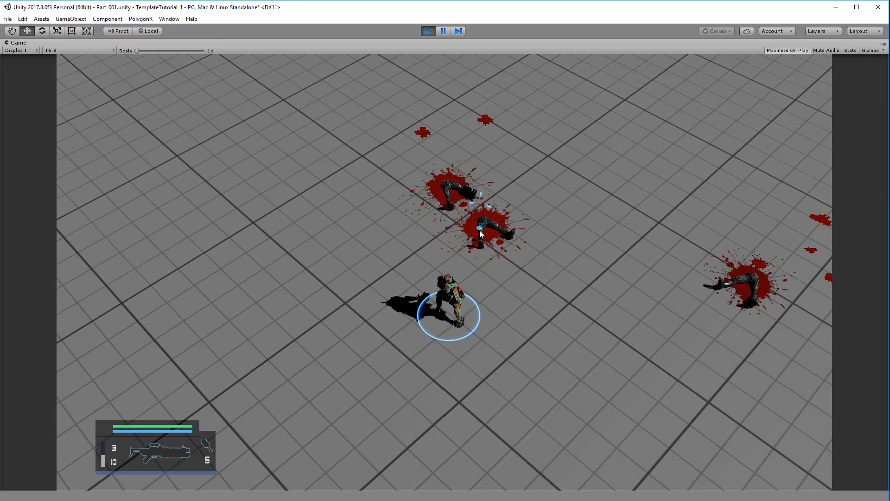
key("a")
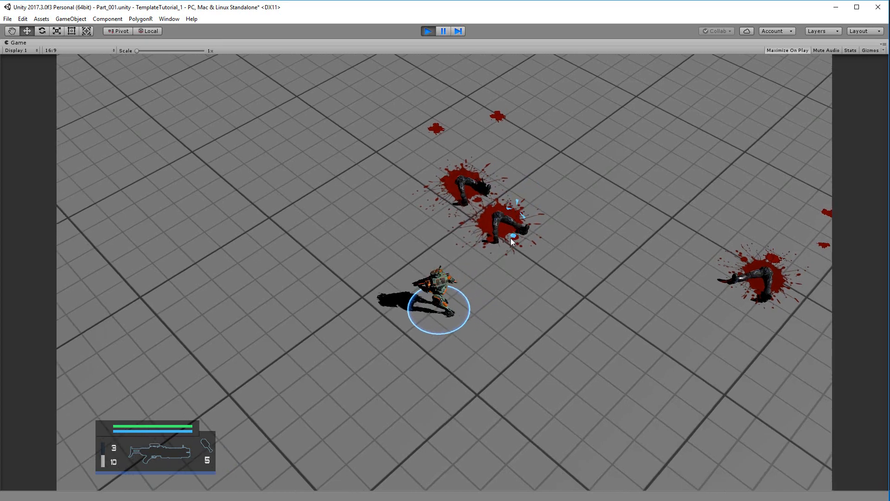
key("d")
key("w")
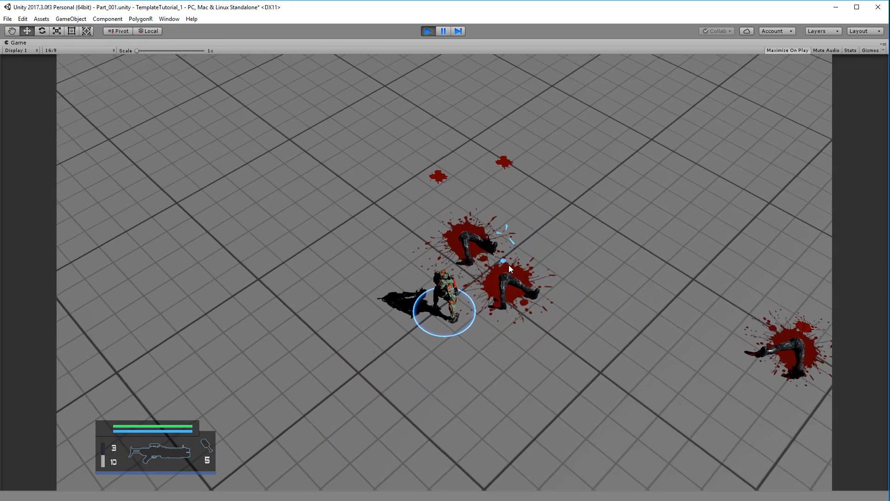
key("s")
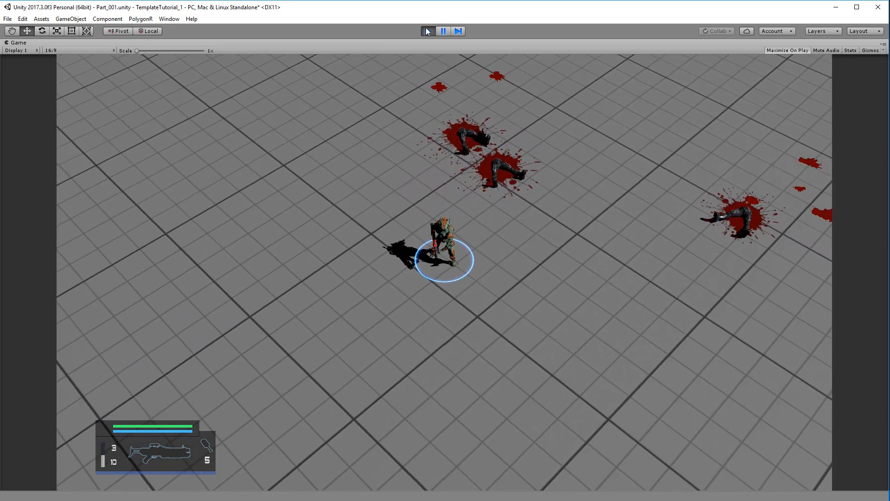
left_click(427, 31)
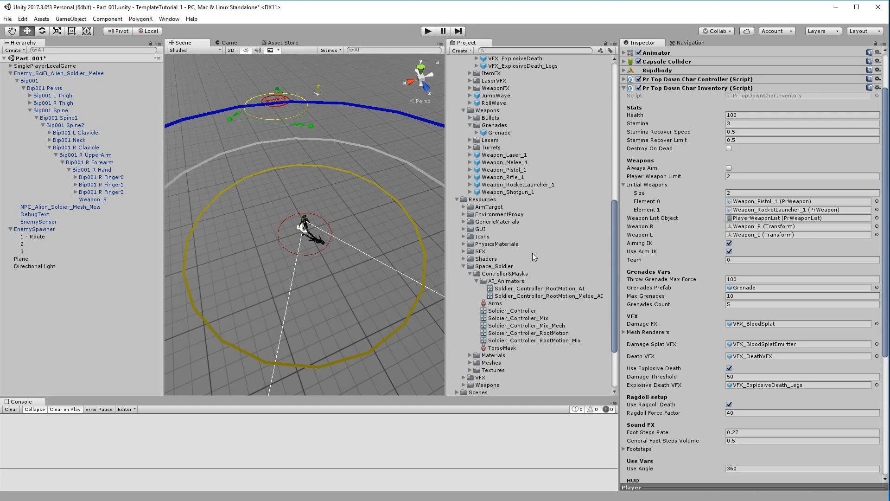
Locate the player's Explosive Death VFX prefab, VFX_ExplosiveDeath_Legs, in the project and inspect its components and child objects.
scroll(529, 264, "up", 3)
scroll(529, 269, "down", 5)
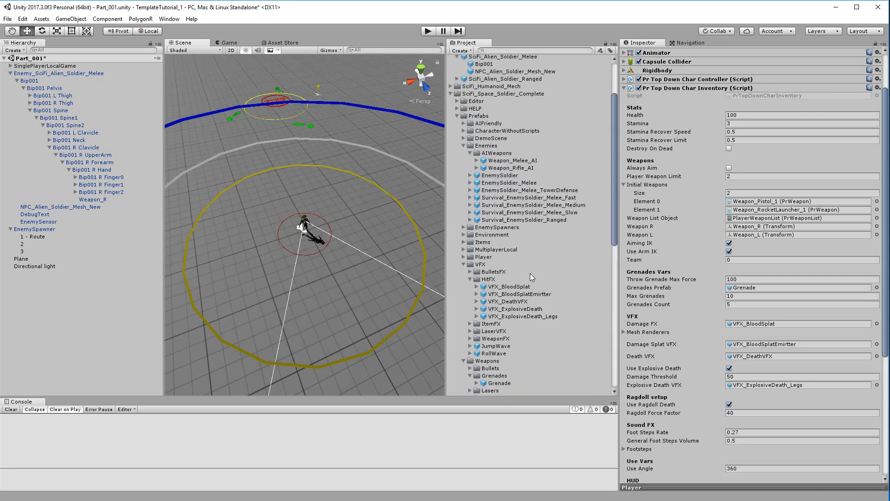
scroll(533, 243, "down", 2)
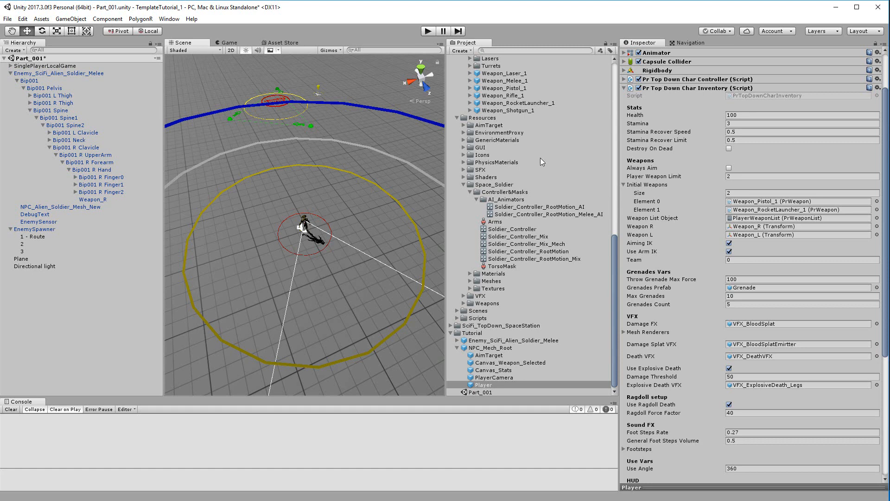
scroll(506, 236, "up", 4)
scroll(507, 234, "down", 4)
left_click(784, 384)
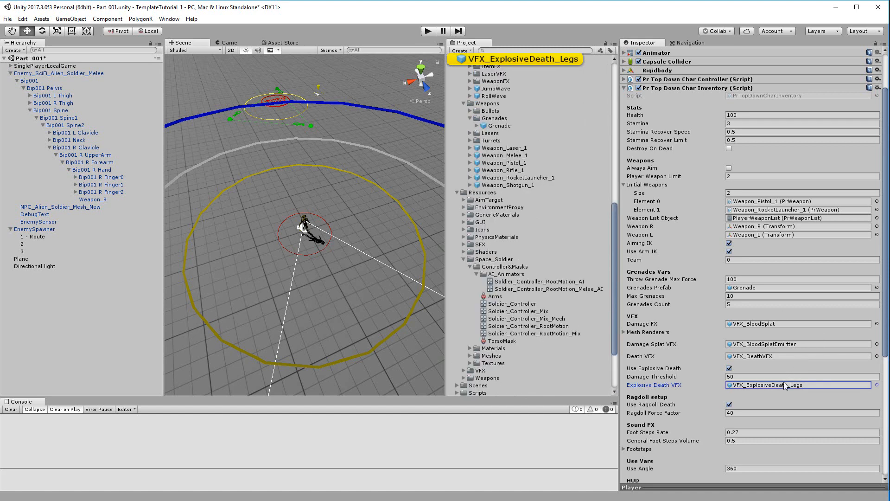
scroll(498, 87, "up", 2)
left_click(498, 87)
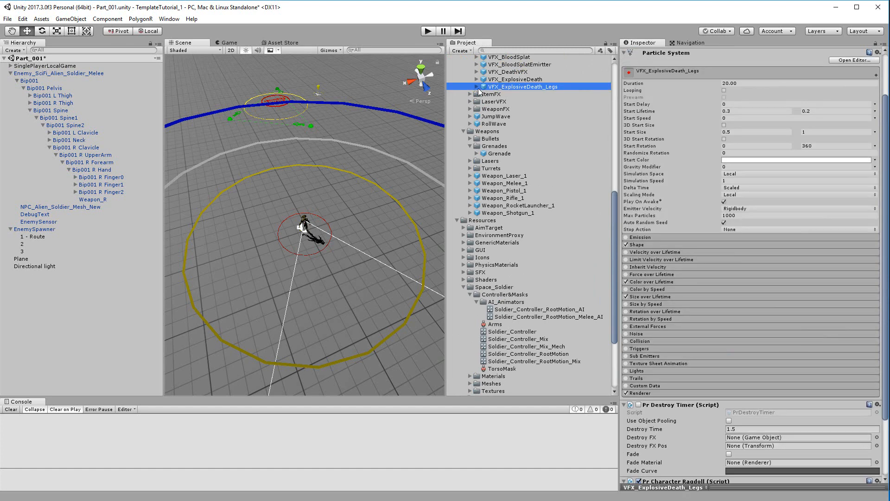
left_click(478, 87)
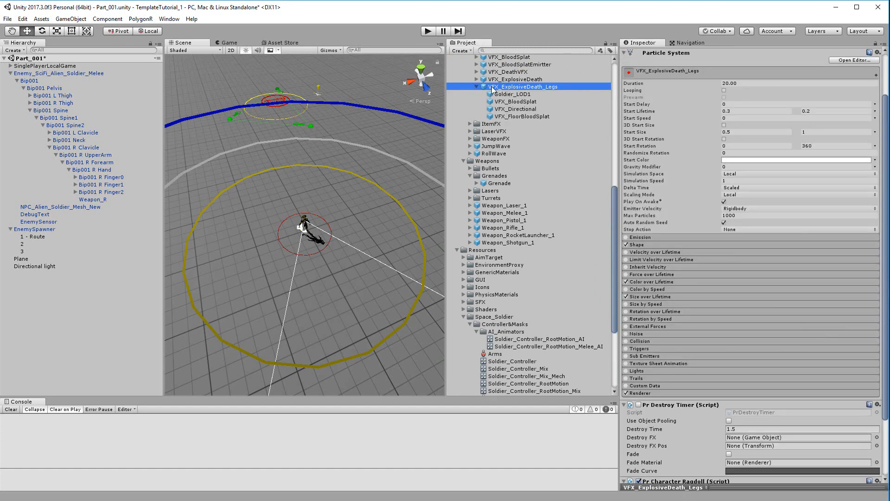
left_click(477, 86)
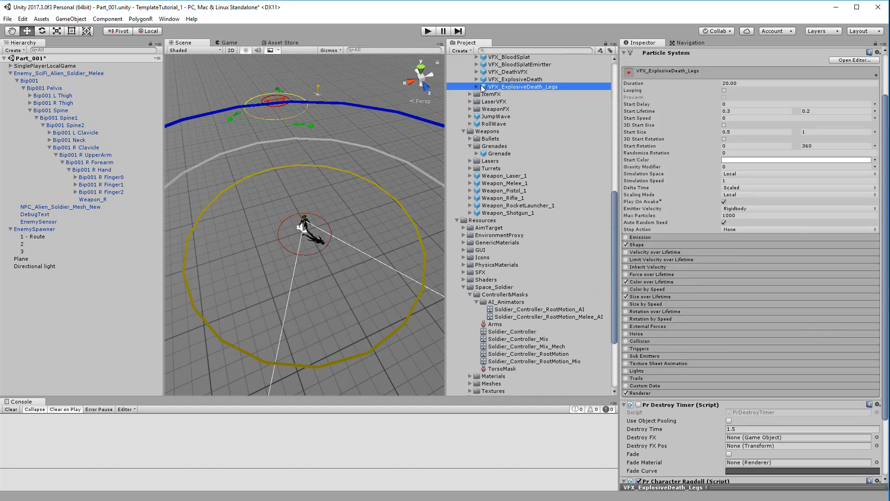
Collapse NPC_Mech_Root in the Tutorial folder and select the Enemy_SciFi_Alien_Soldier_Melee prefab.
scroll(490, 219, "up", 4)
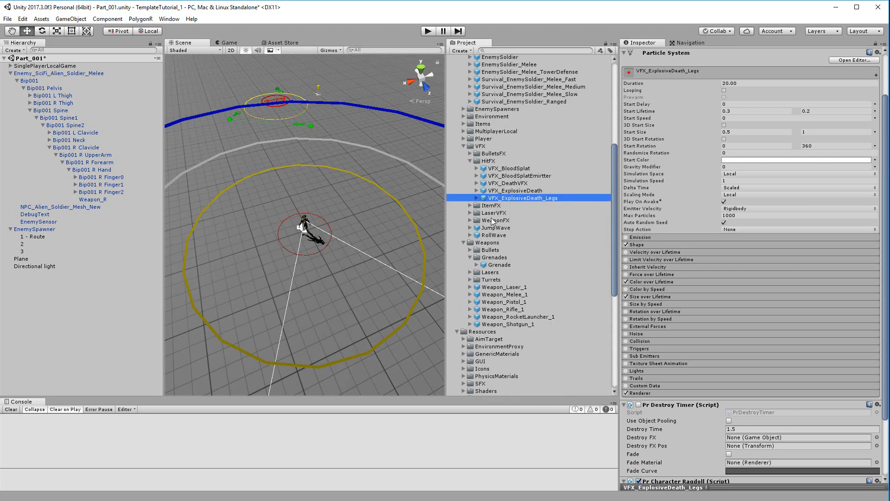
scroll(492, 220, "down", 5)
scroll(496, 244, "down", 3)
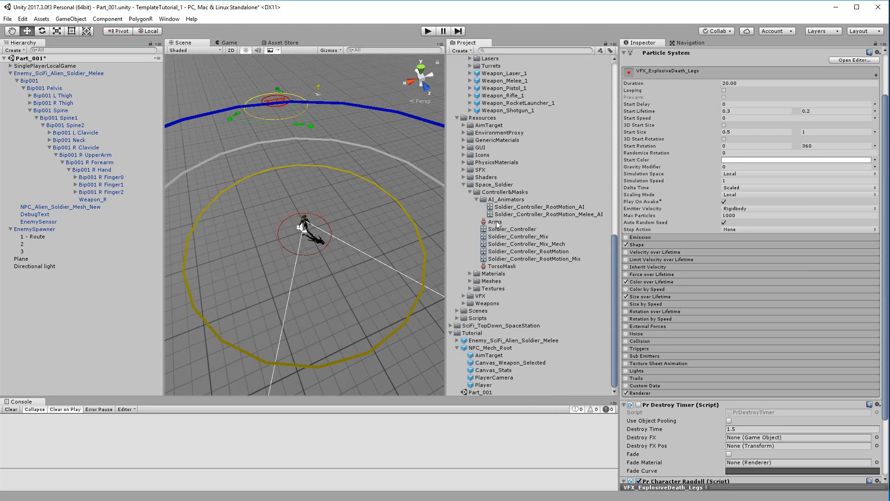
left_click(458, 348)
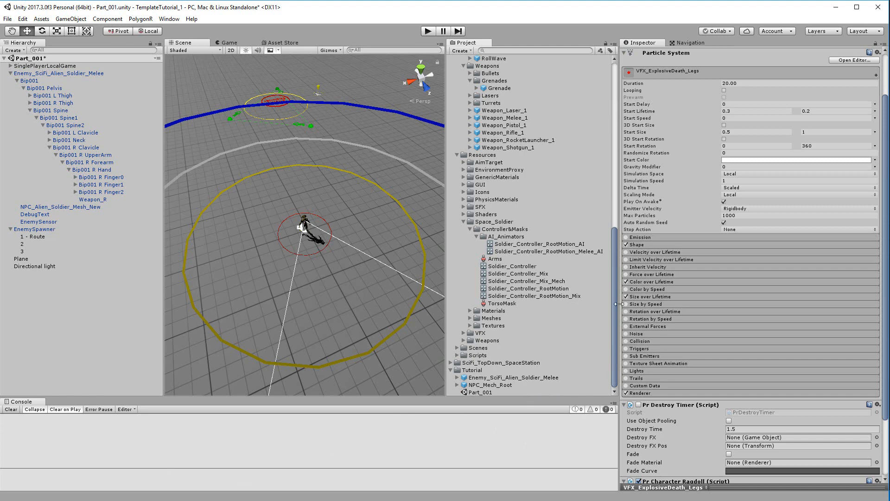
scroll(527, 224, "up", 5)
scroll(527, 223, "down", 5)
left_click(491, 378)
Review the enemy prefab's Pr Enemy AI settings from AI Sensor through Debug, and show the available Tag options.
scroll(717, 247, "down", 8)
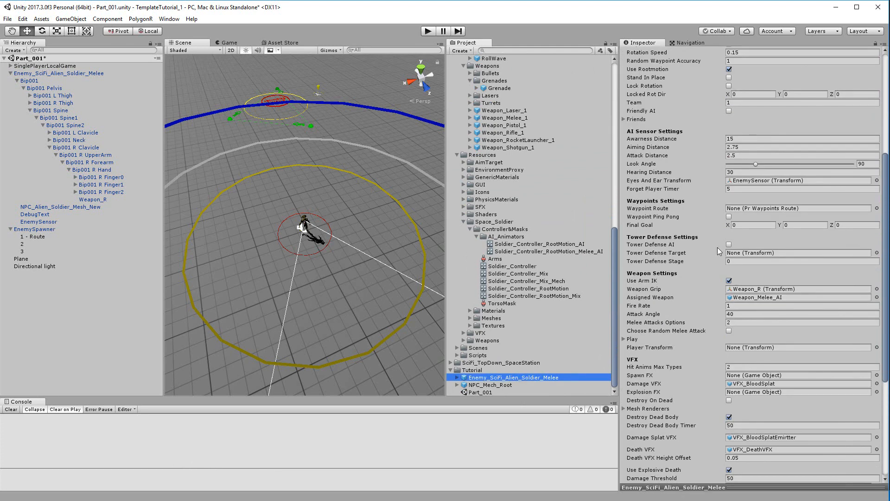
scroll(673, 279, "down", 3)
scroll(667, 278, "down", 3)
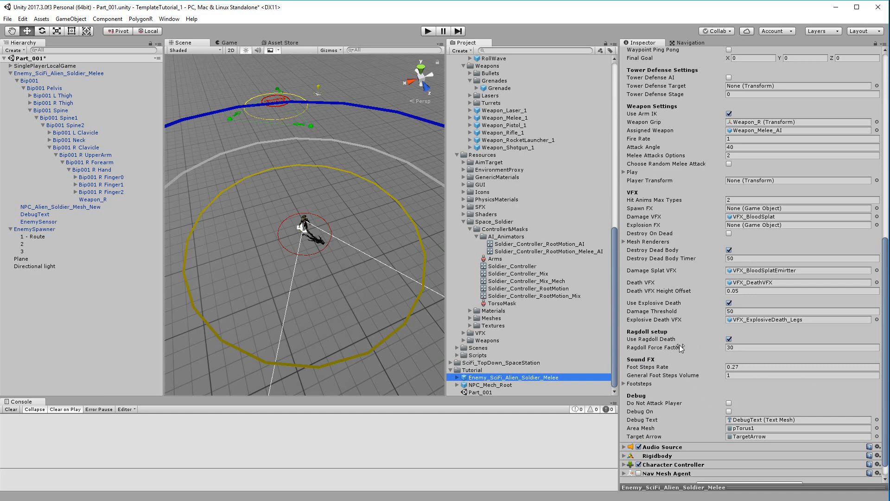
scroll(720, 315, "up", 10)
scroll(719, 313, "up", 3)
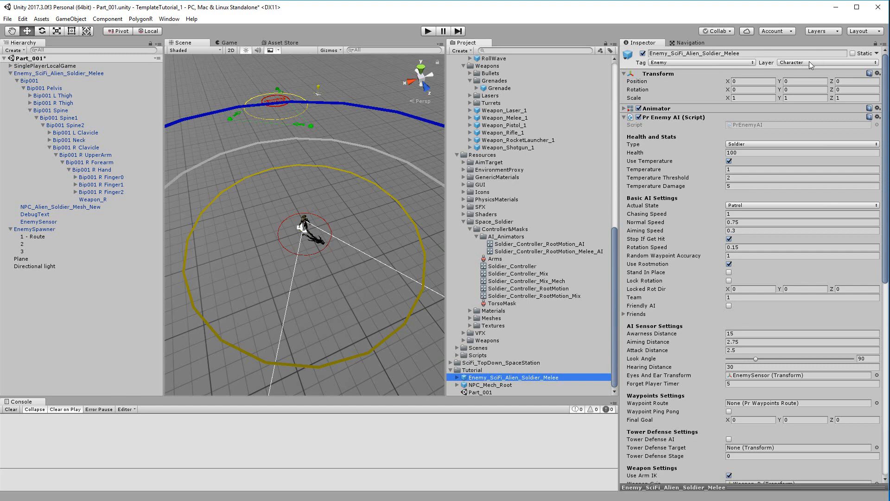
left_click(687, 63)
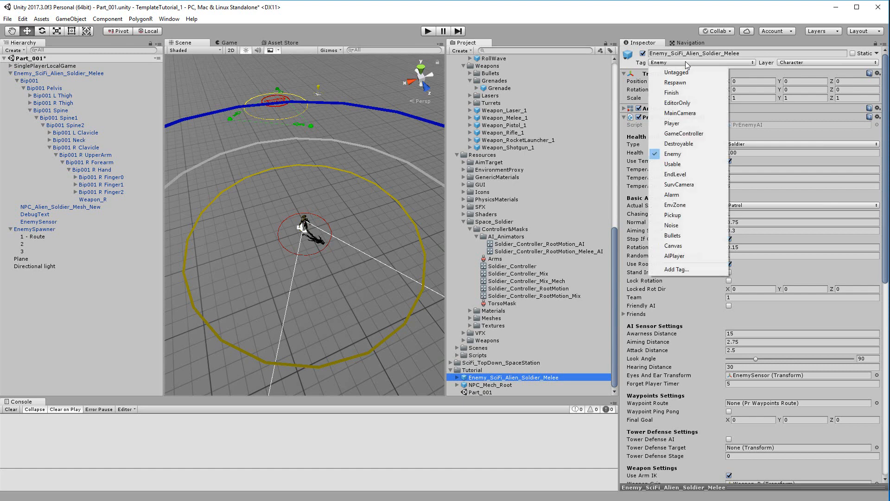